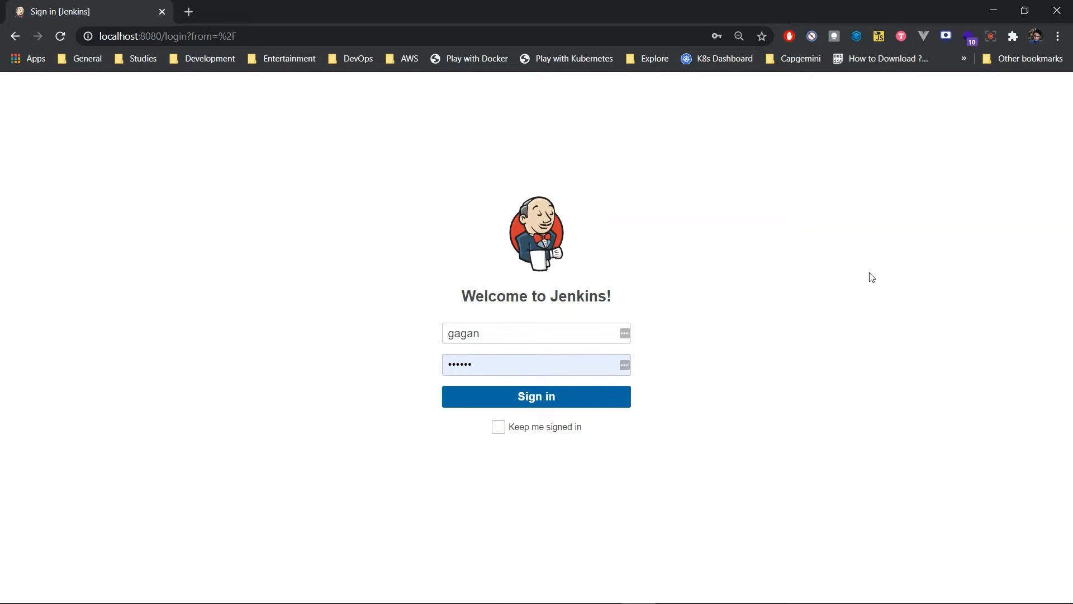
Step: Sign in to Jenkins and open the plugin manager from the Jenkins management page
click(588, 392)
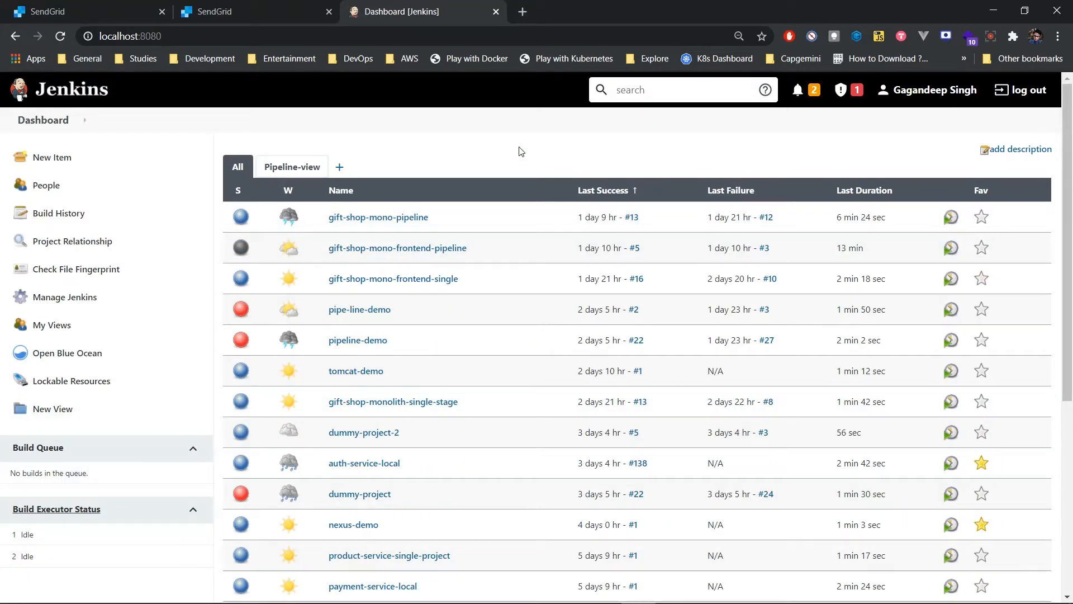
click(79, 297)
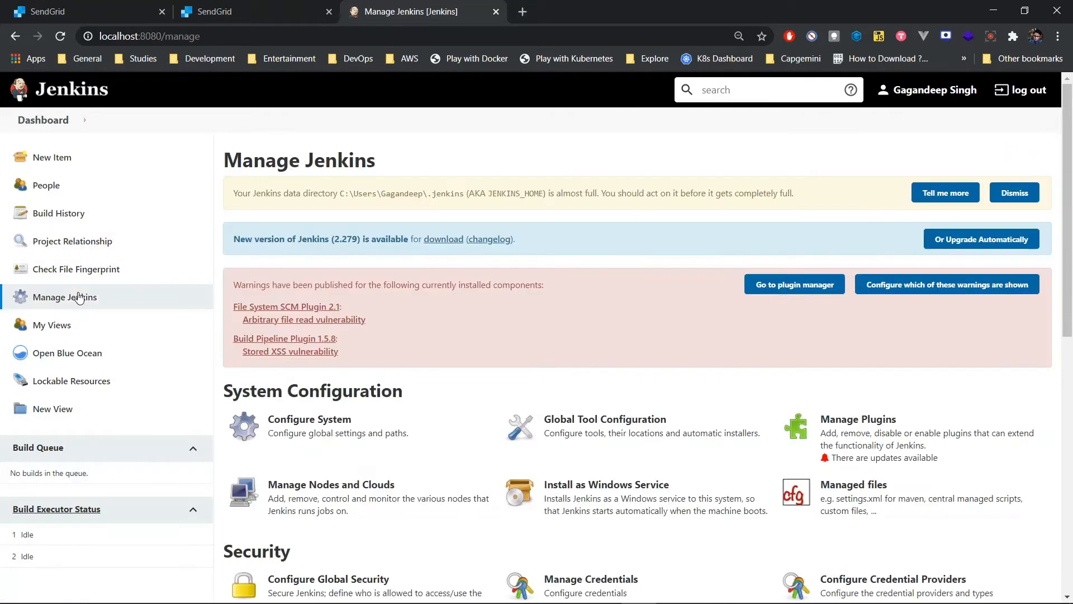
click(875, 459)
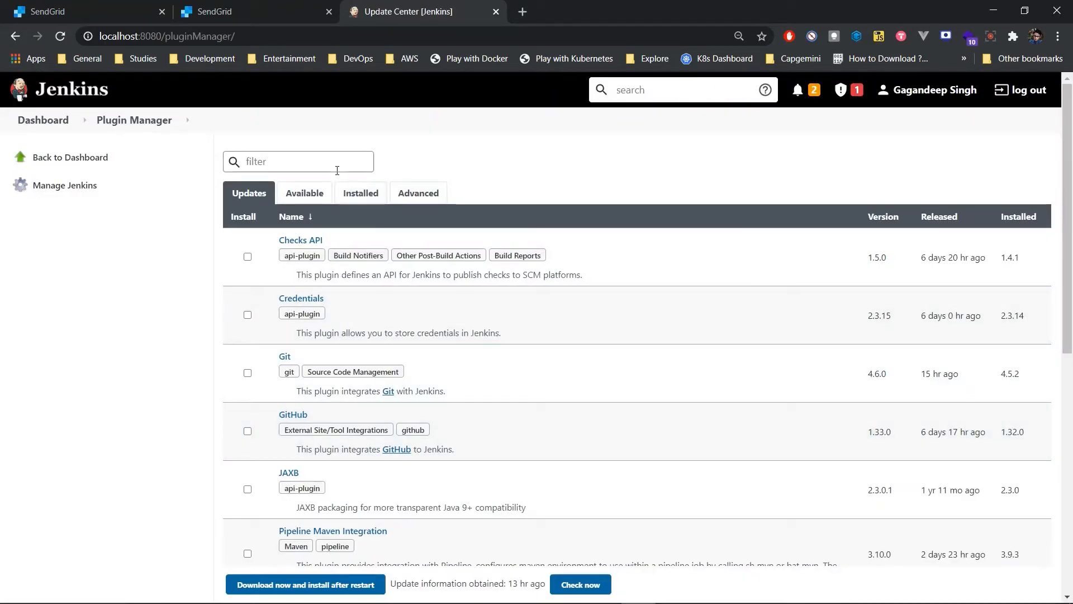
text(emai)
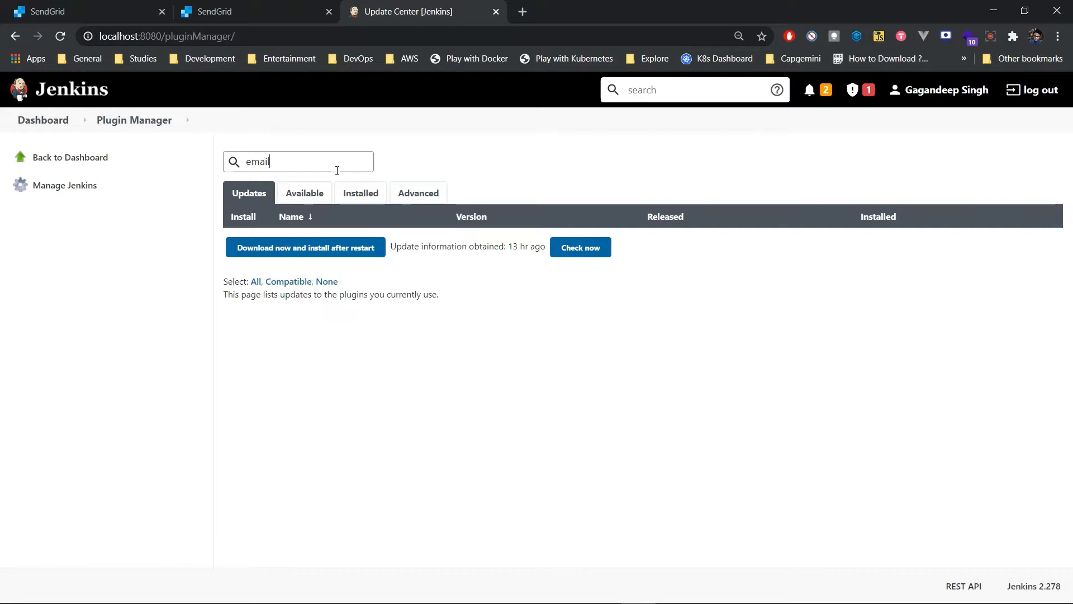
text(l)
drag(337, 168, 129, 158)
key(BackSpace)
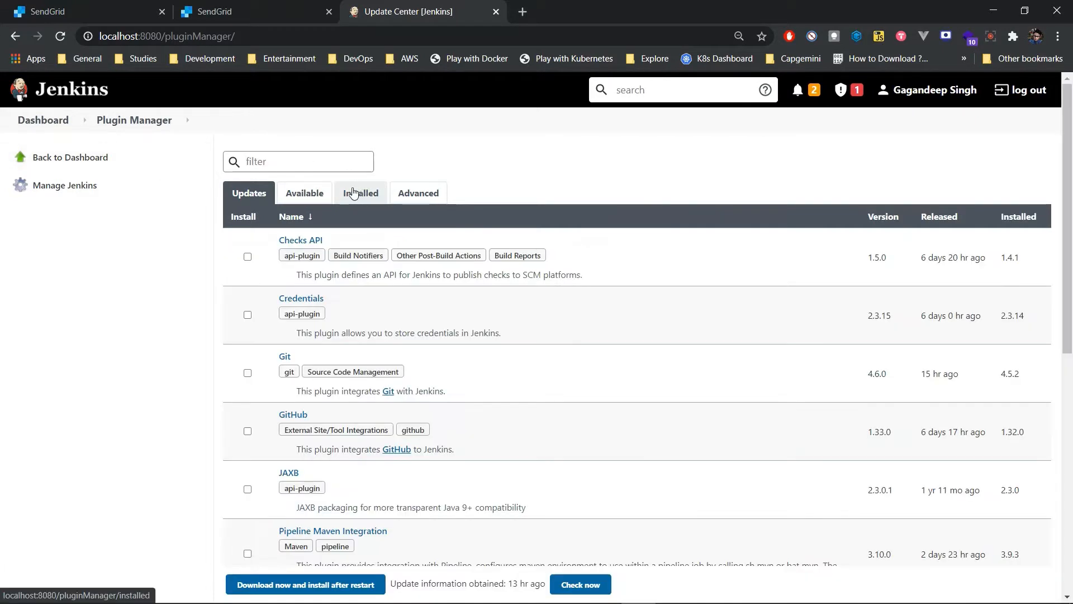
Step: Filter the installed plugins by "email", view the Email Extension Plugin's documentation in a new tab, and return to the Jenkins dashboard
click(323, 194)
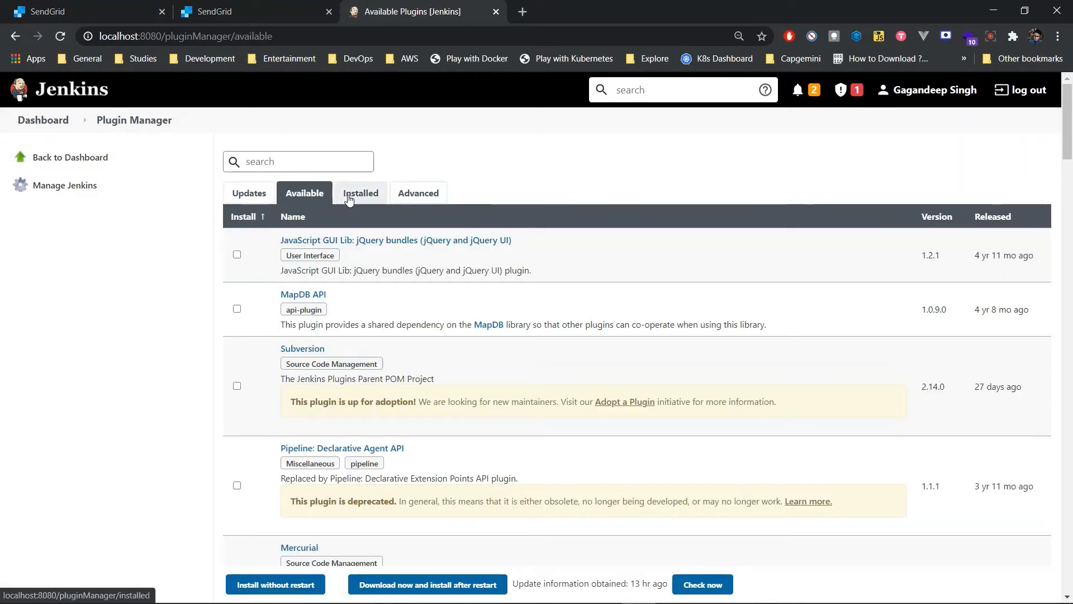
click(349, 197)
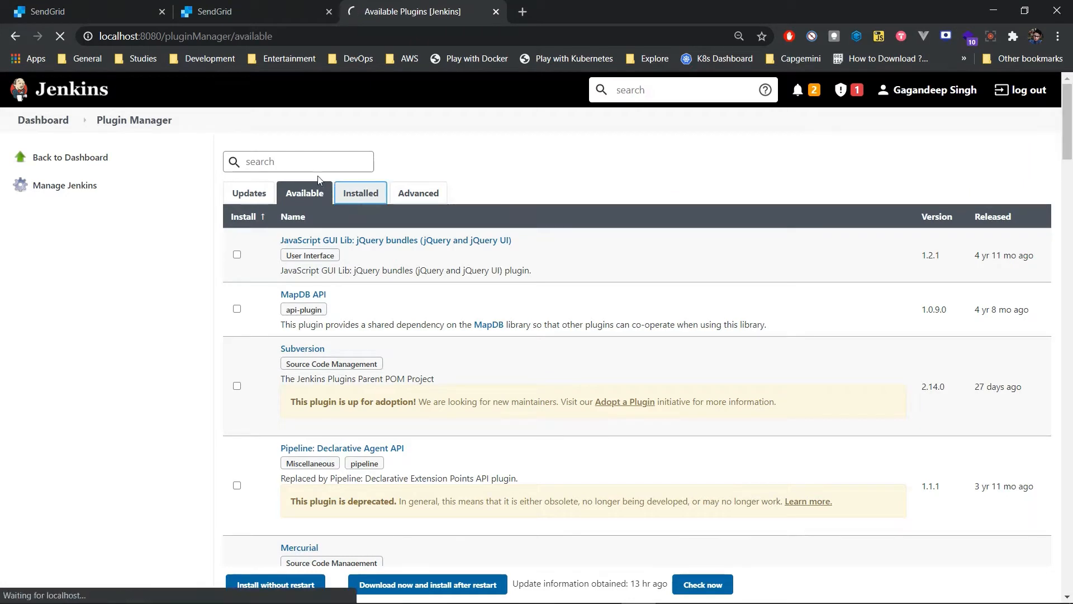
text(email)
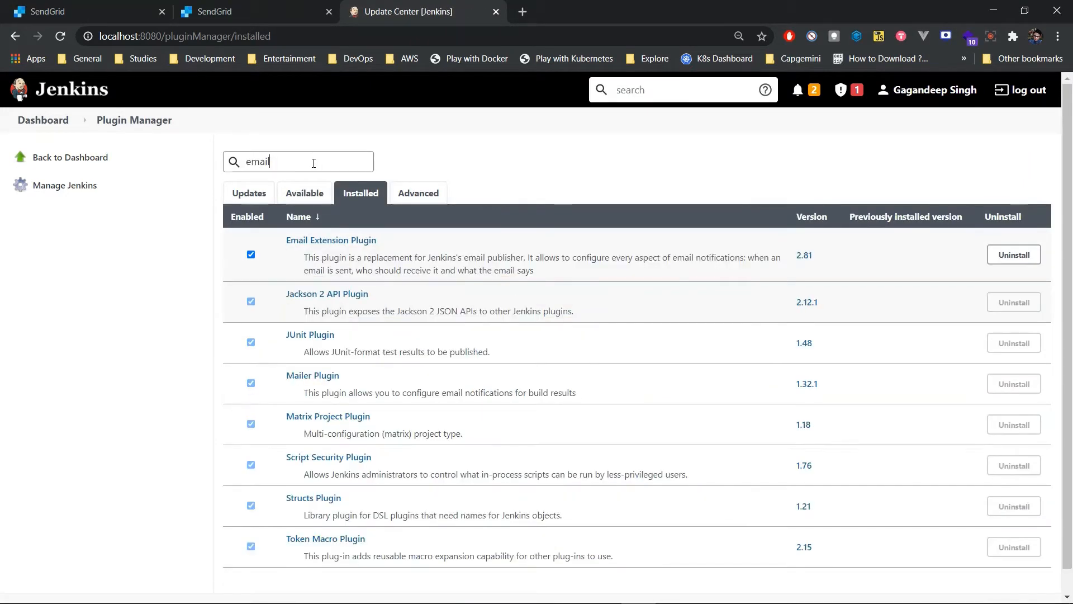
right_click(349, 244)
click(364, 250)
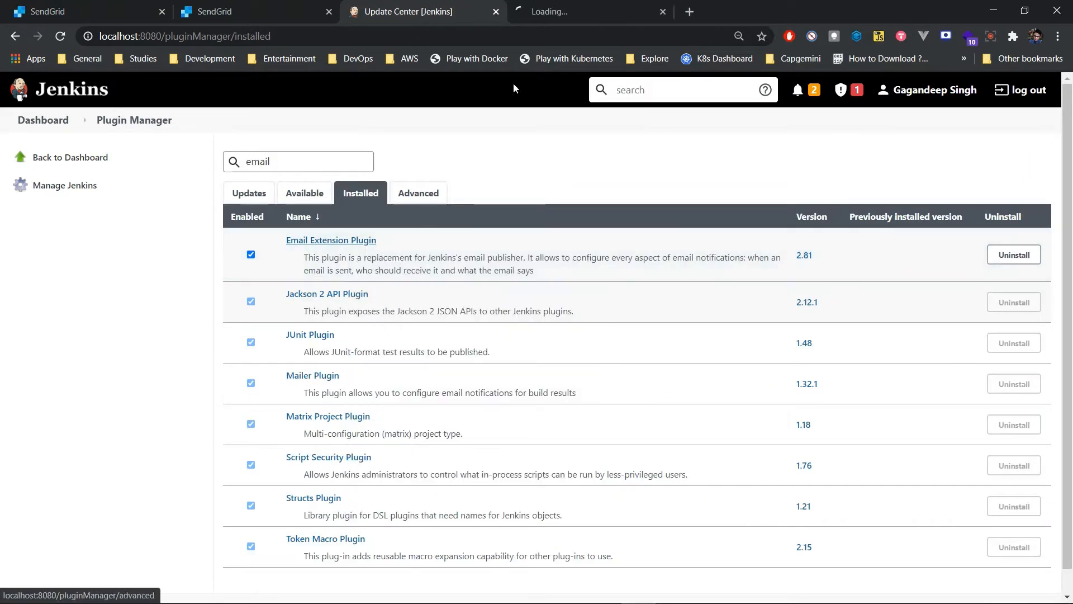
click(571, 6)
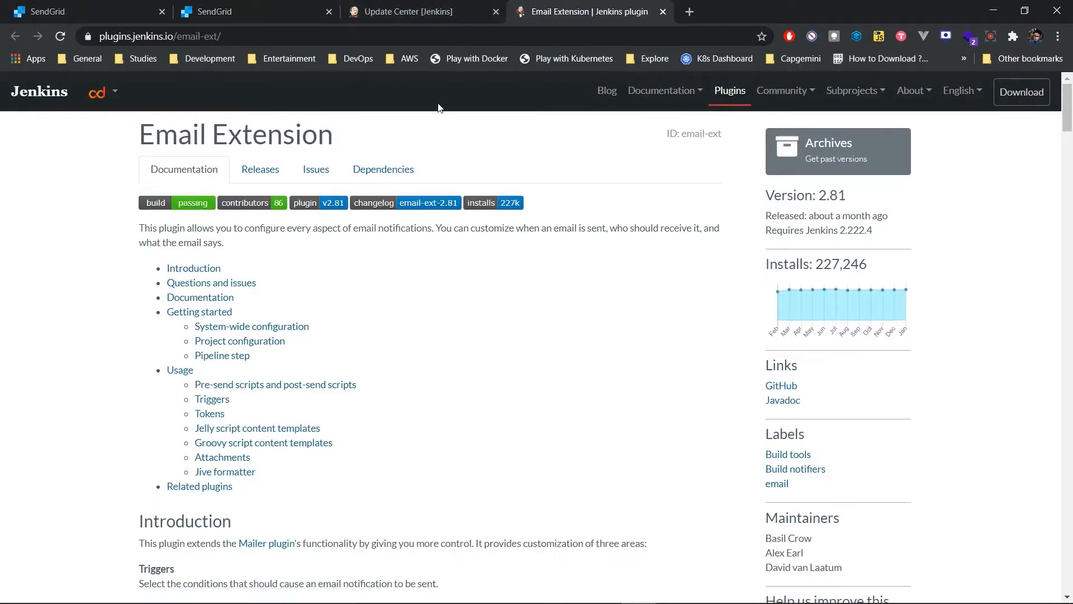
click(442, 3)
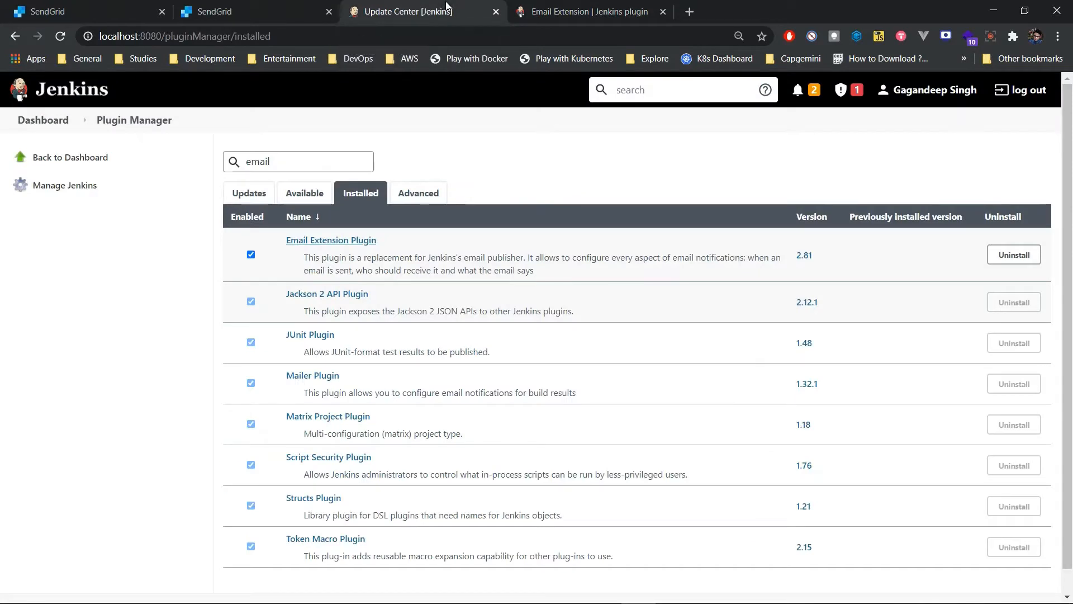
click(87, 91)
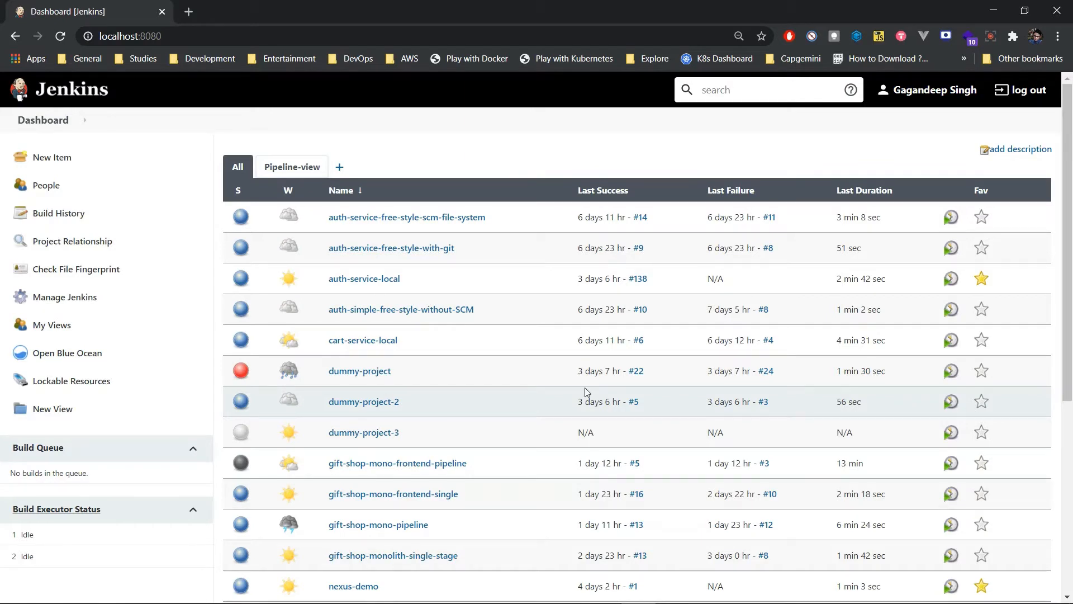
Step: Open sendgrid.com in a new tab and start the sign-up for a free account
click(192, 14)
text(sen)
key(Return)
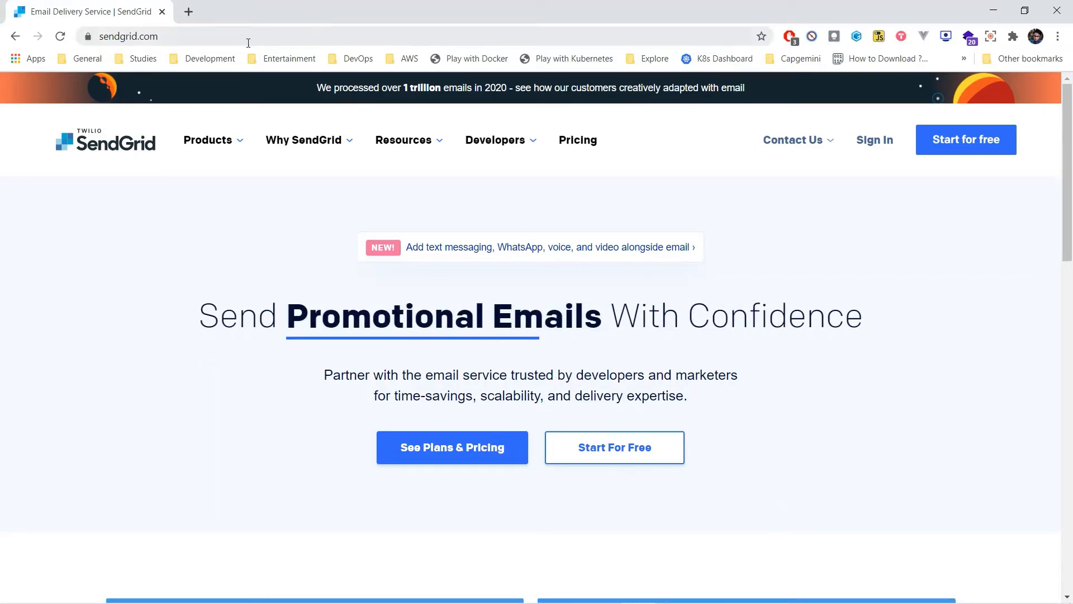
click(973, 150)
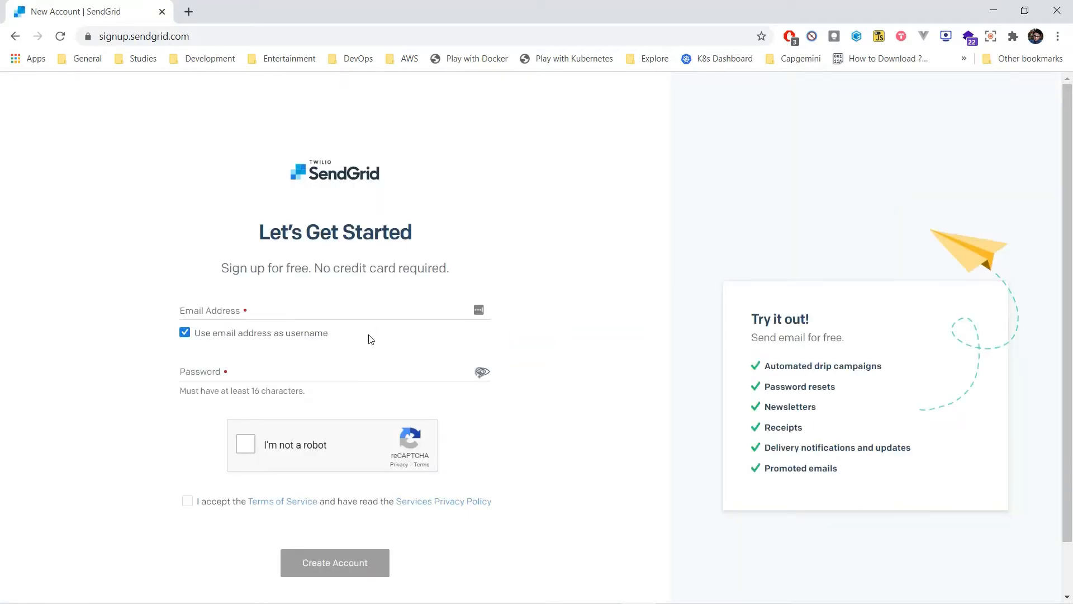
Step: Enter the account's email address and password in the SendGrid sign-up form
click(345, 305)
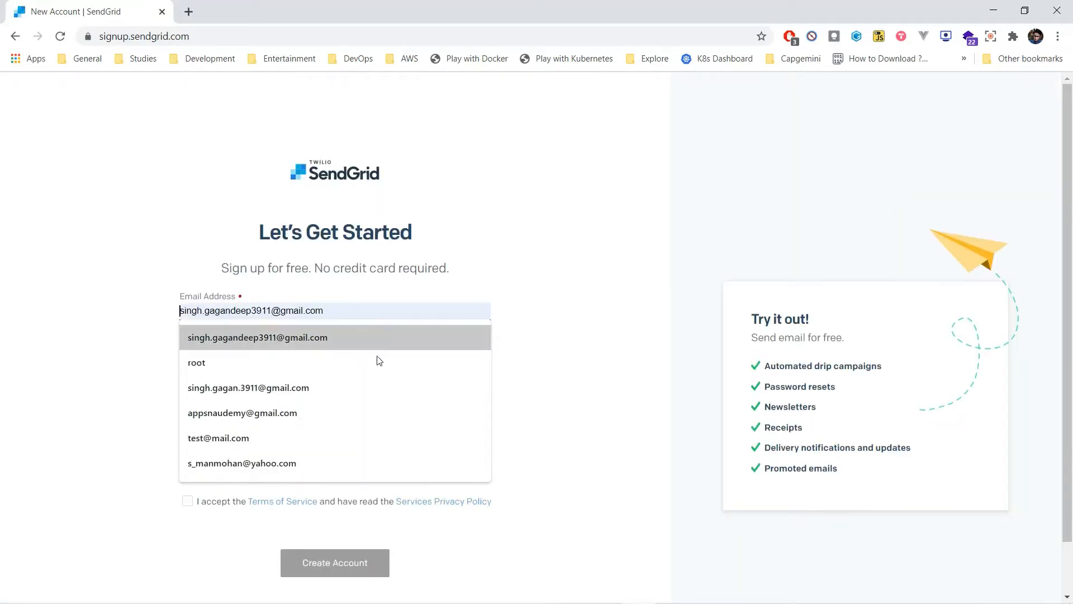
click(369, 386)
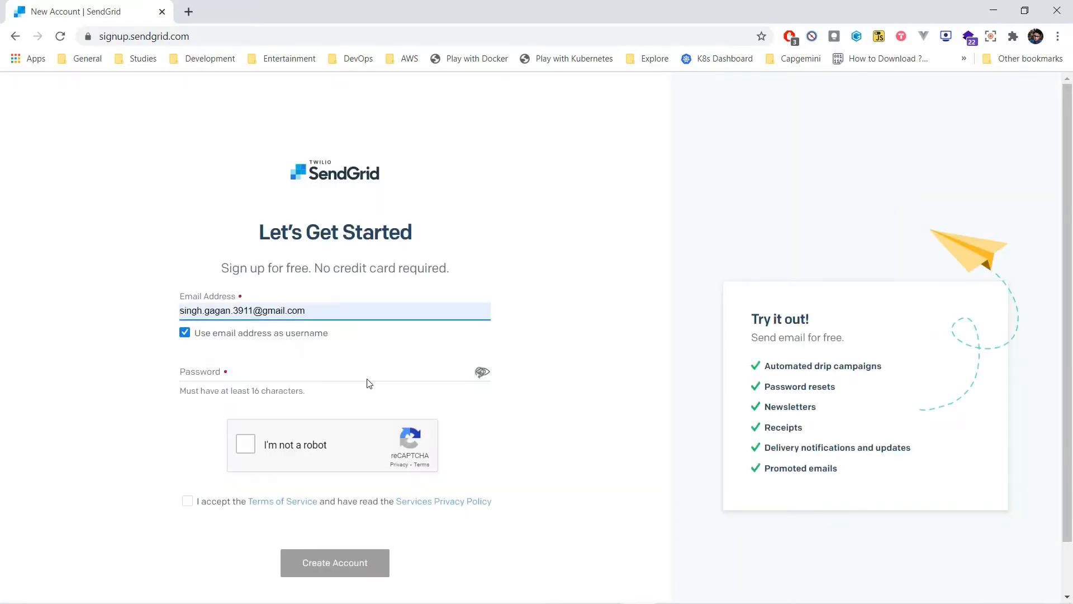
click(259, 369)
text(*****)
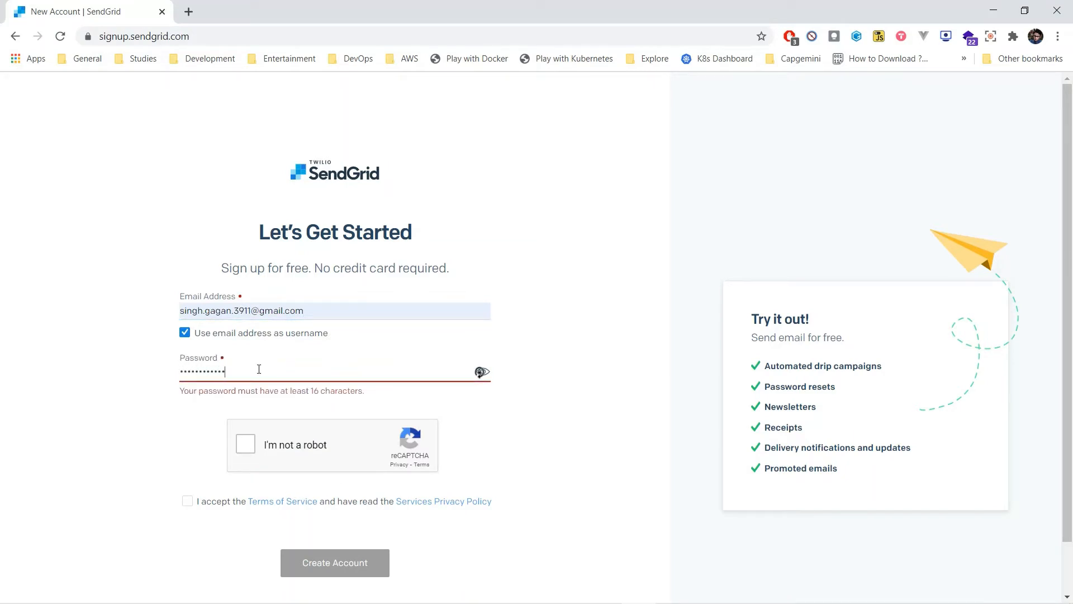
text(***********)
Step: Complete the robot check, accept the Terms of Service, and create the account
click(250, 448)
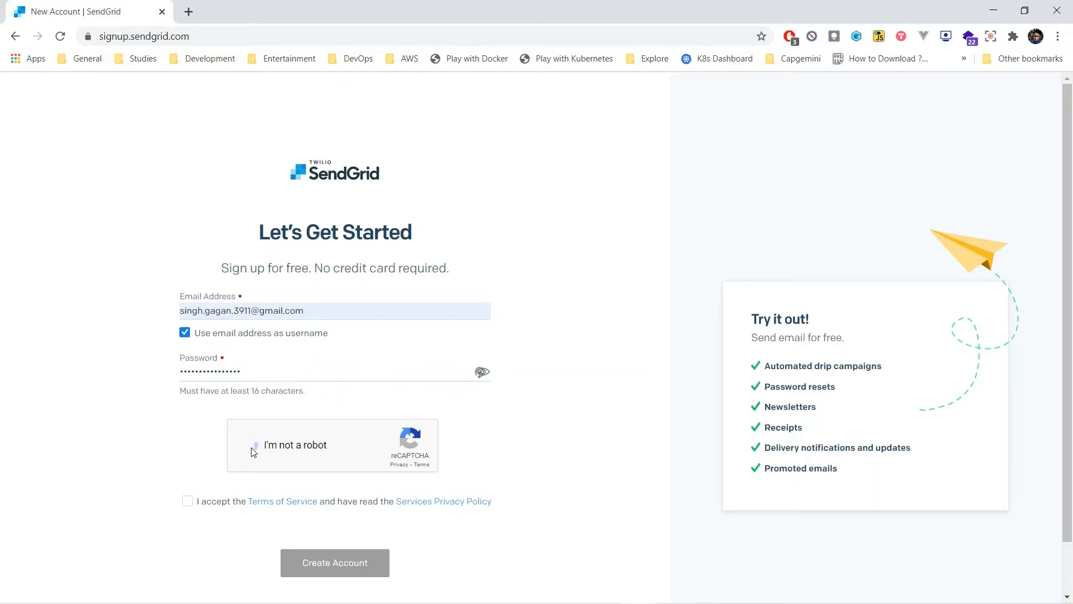
click(187, 501)
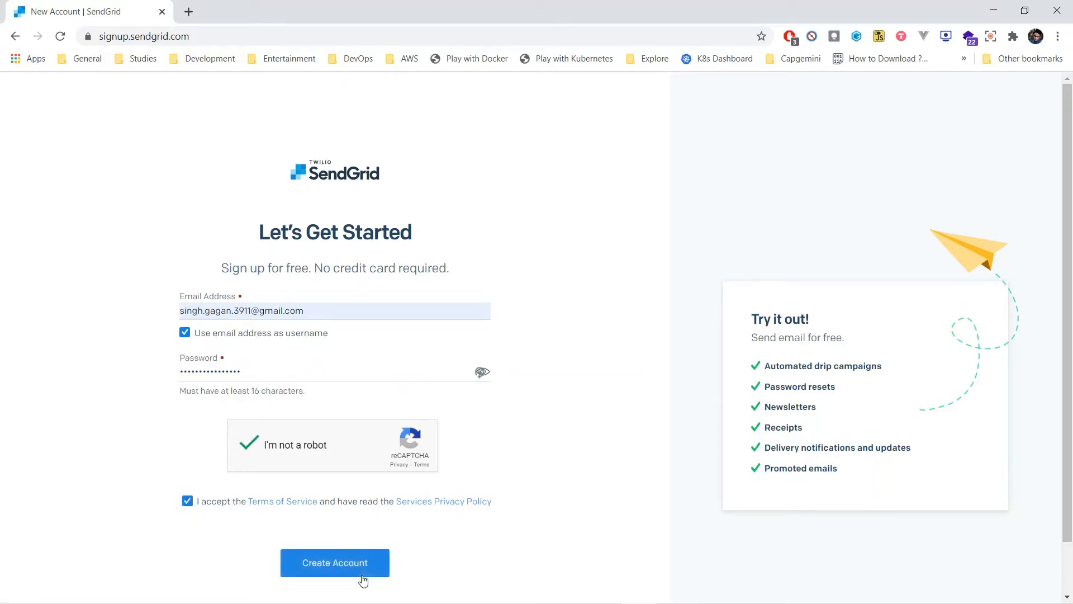
click(367, 573)
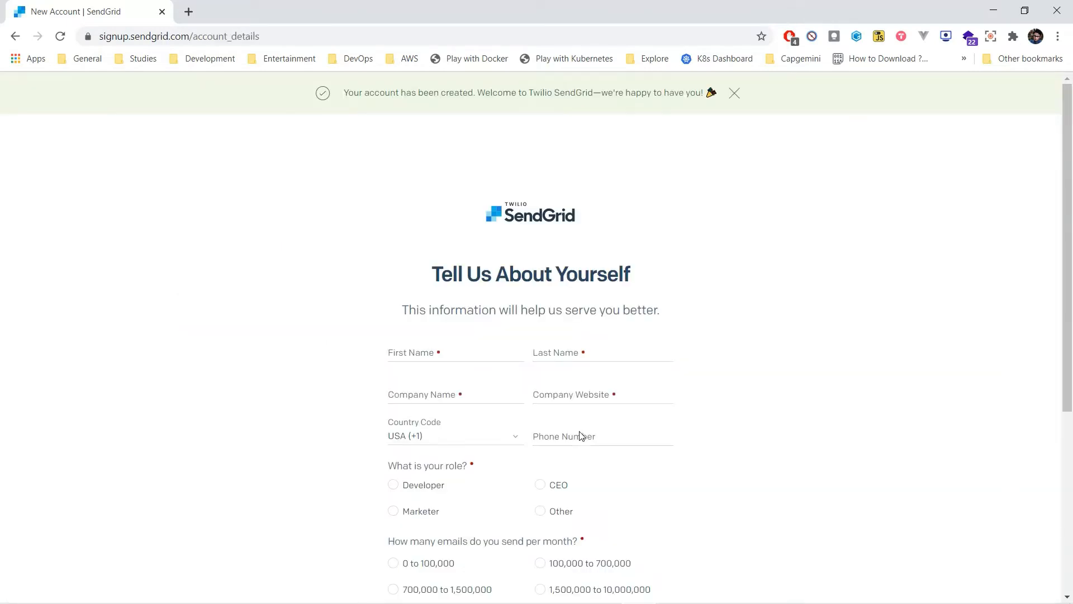
Step: Submit the profile with personal details, company and website Student, India (+91), role Other, 0 to 100,000 emails and 1 - 500 employees
scroll(581, 431, down, 1)
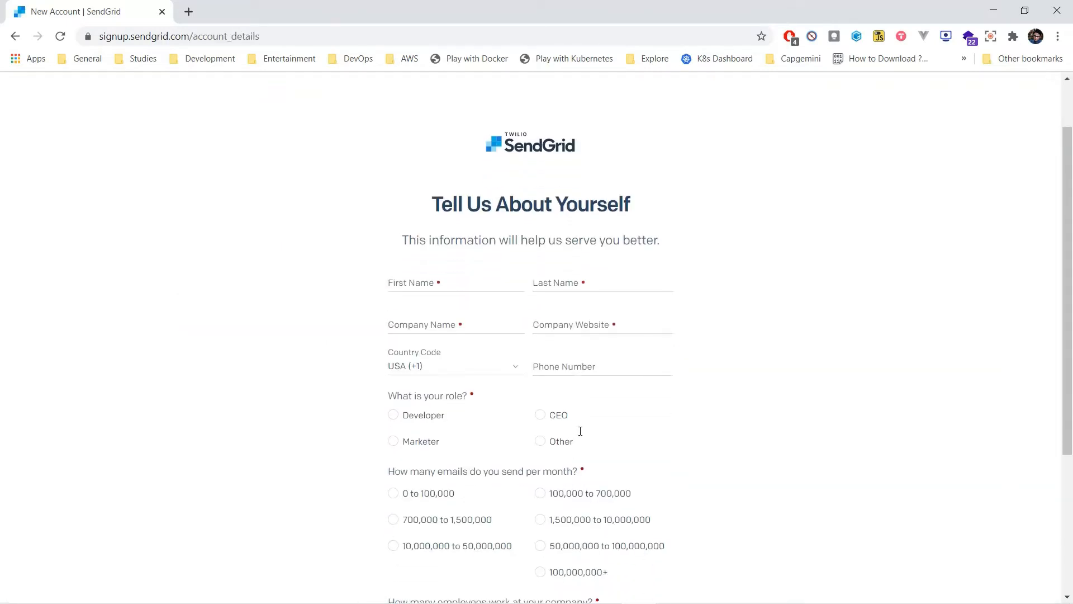
scroll(565, 420, up, 1)
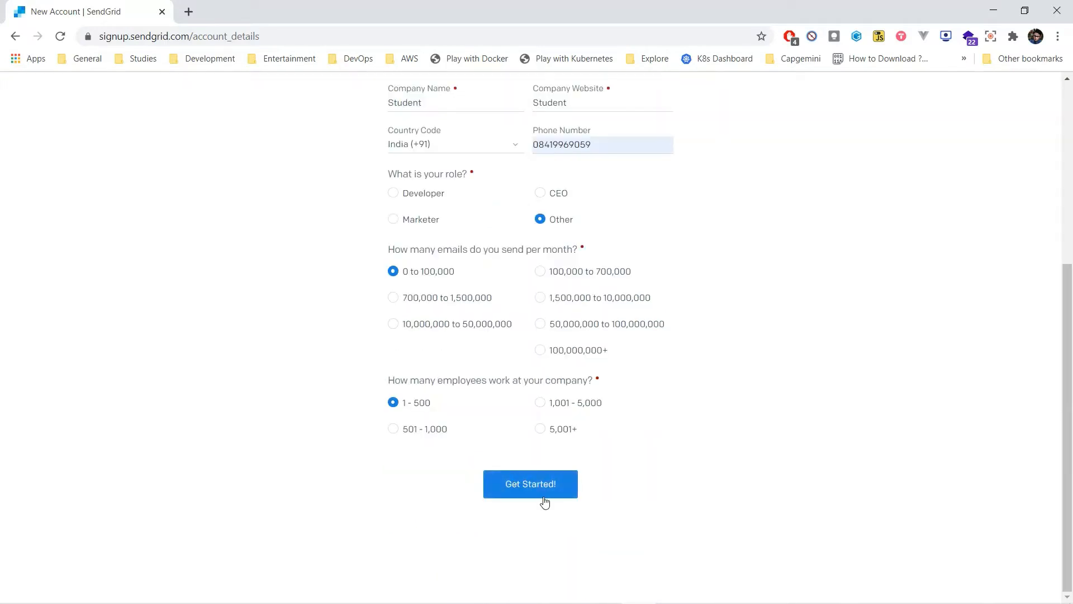
click(547, 497)
scroll(729, 495, up, 1)
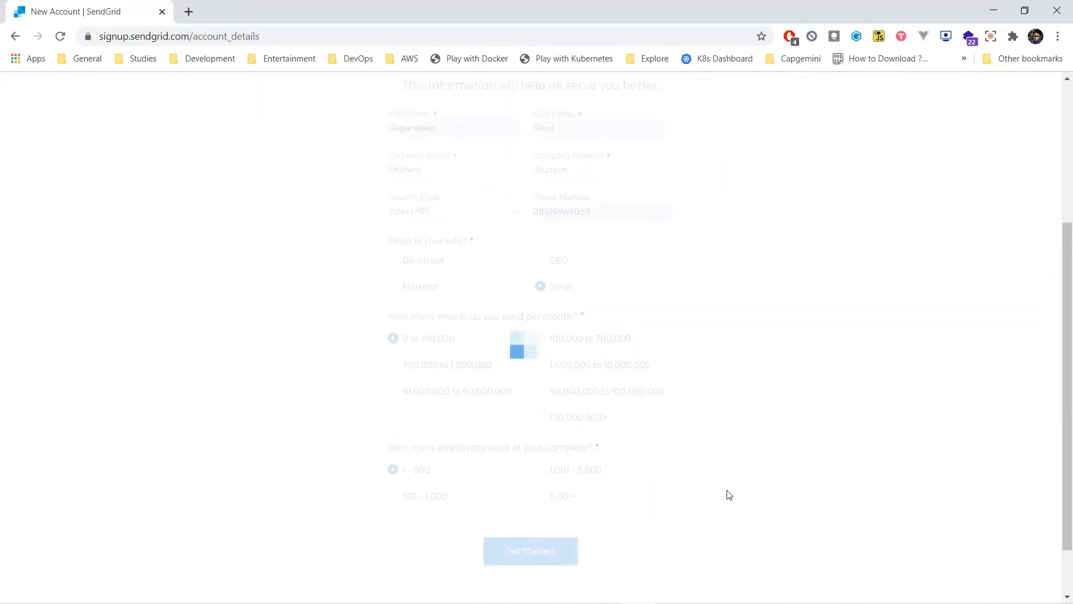
scroll(729, 495, up, 2)
scroll(729, 495, down, 3)
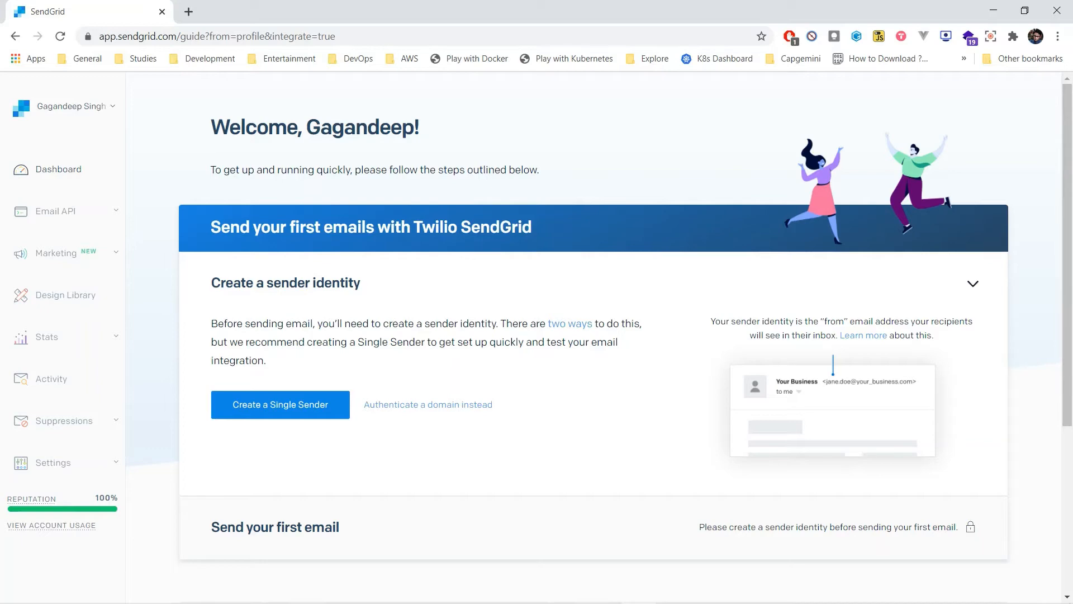
Step: Switch to Gmail in a new tab and confirm the email address from SendGrid's welcome message
click(189, 12)
text(gm)
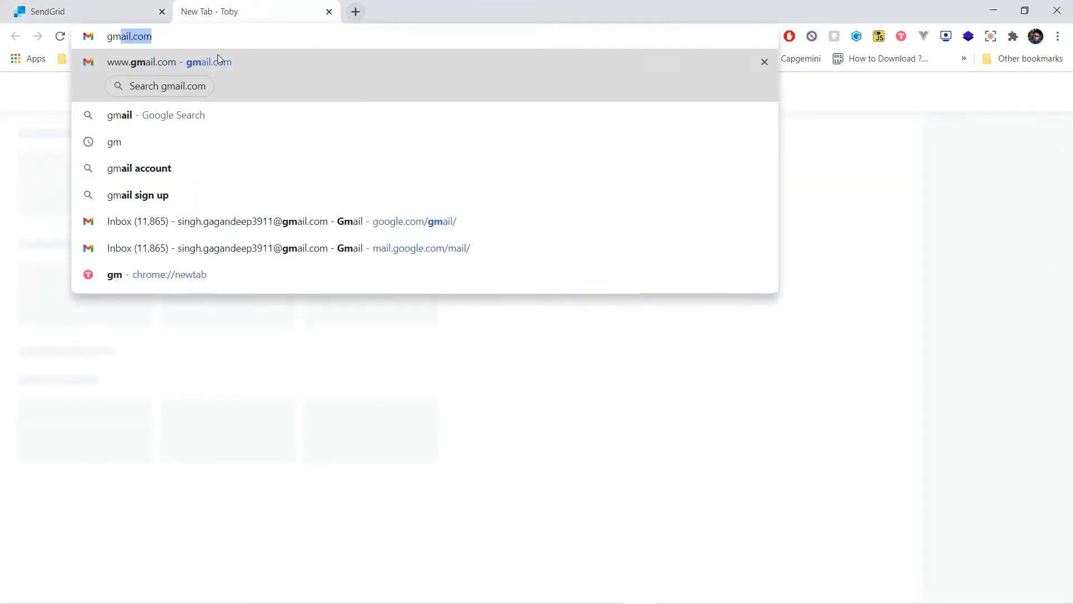
click(220, 59)
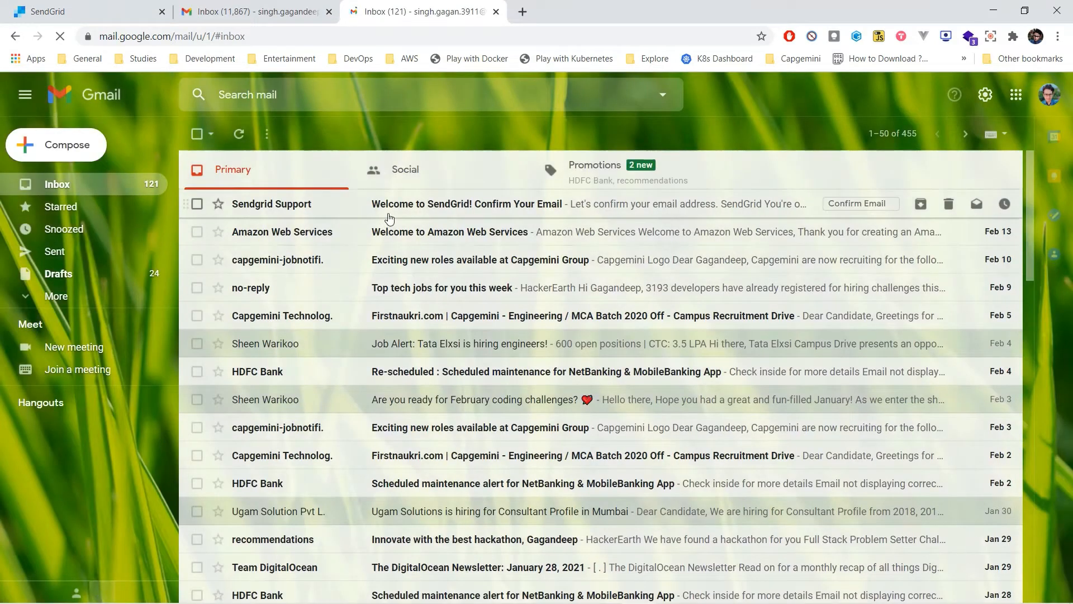
click(392, 205)
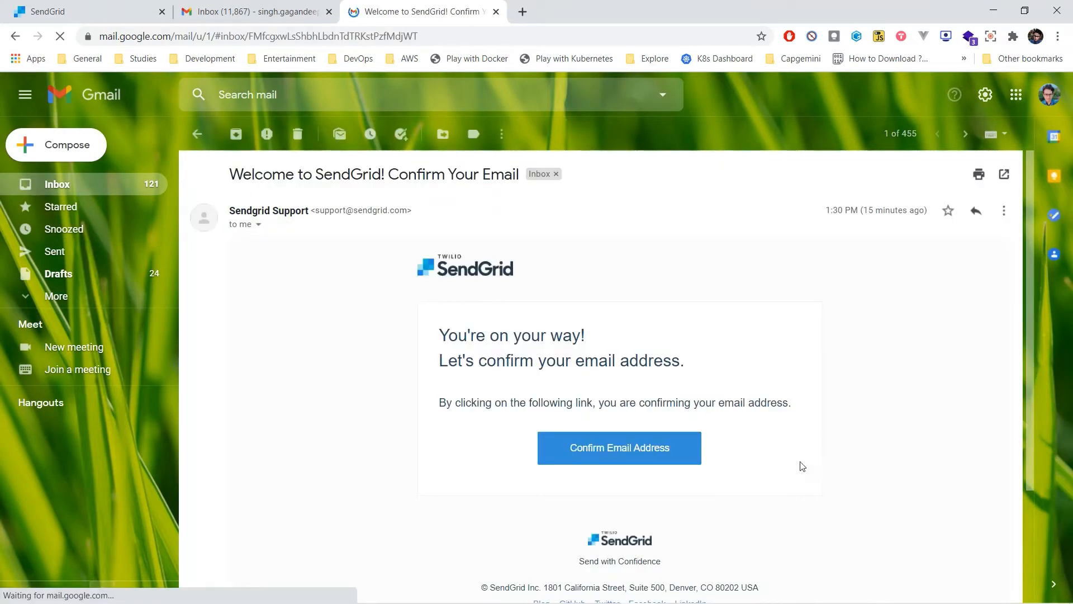
click(676, 456)
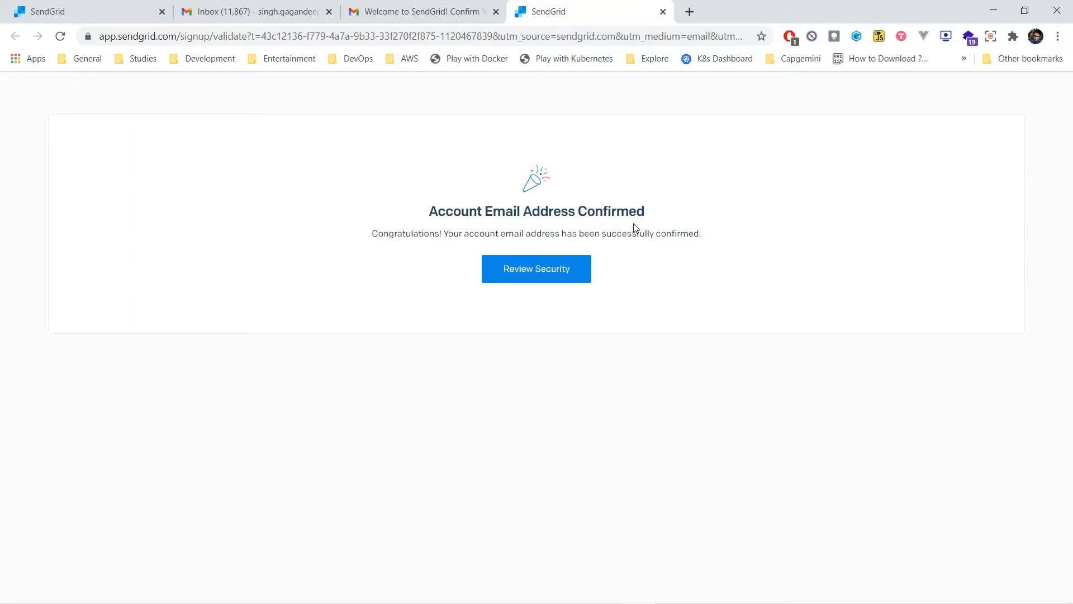
Step: Return to the SendGrid guide, reload it, and close the two Gmail tabs
click(106, 6)
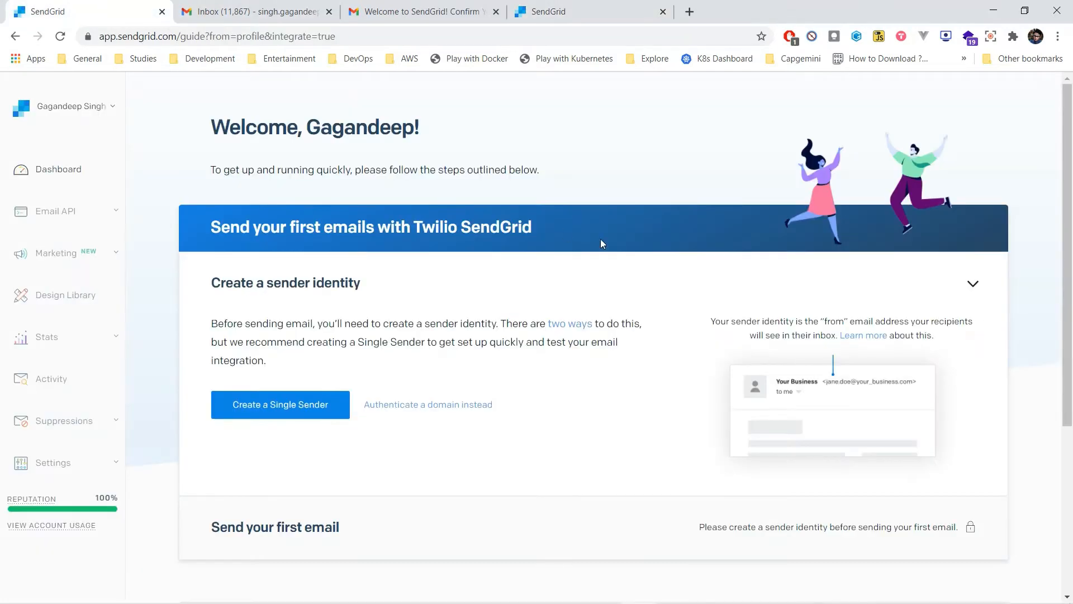
key(F5)
click(331, 19)
click(329, 12)
click(329, 12)
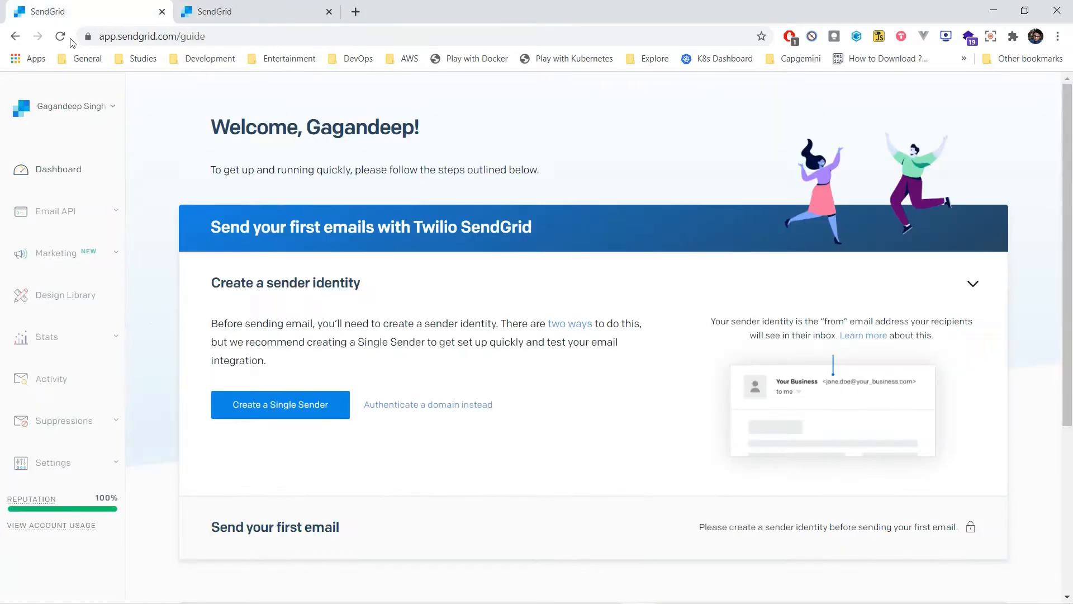
Step: Create an API key named dummy-key with Full Access in the account's API Keys settings
click(52, 455)
scroll(50, 459, down, 1)
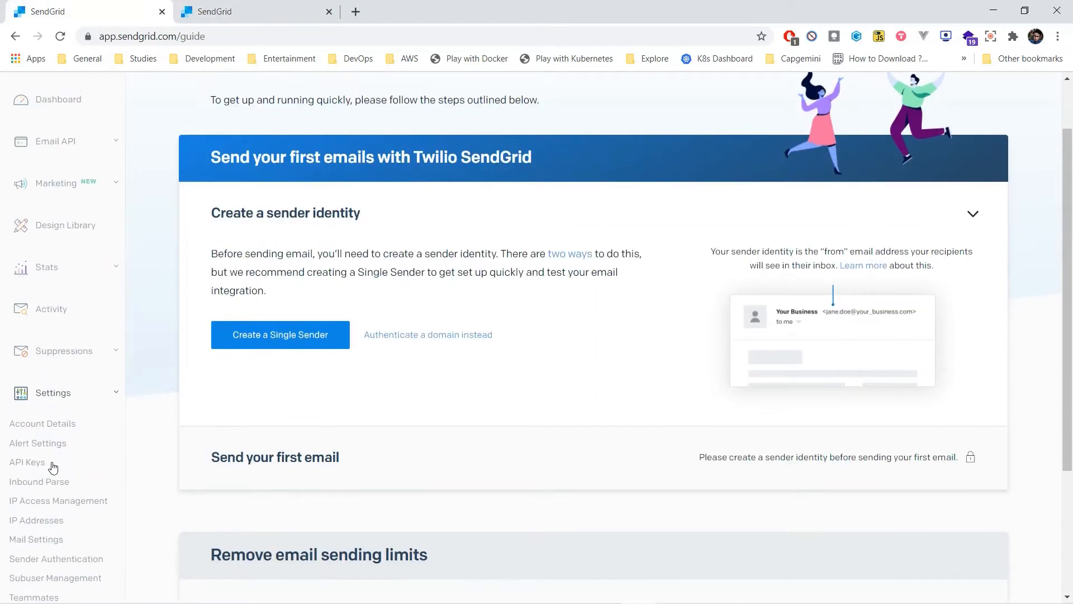
click(39, 469)
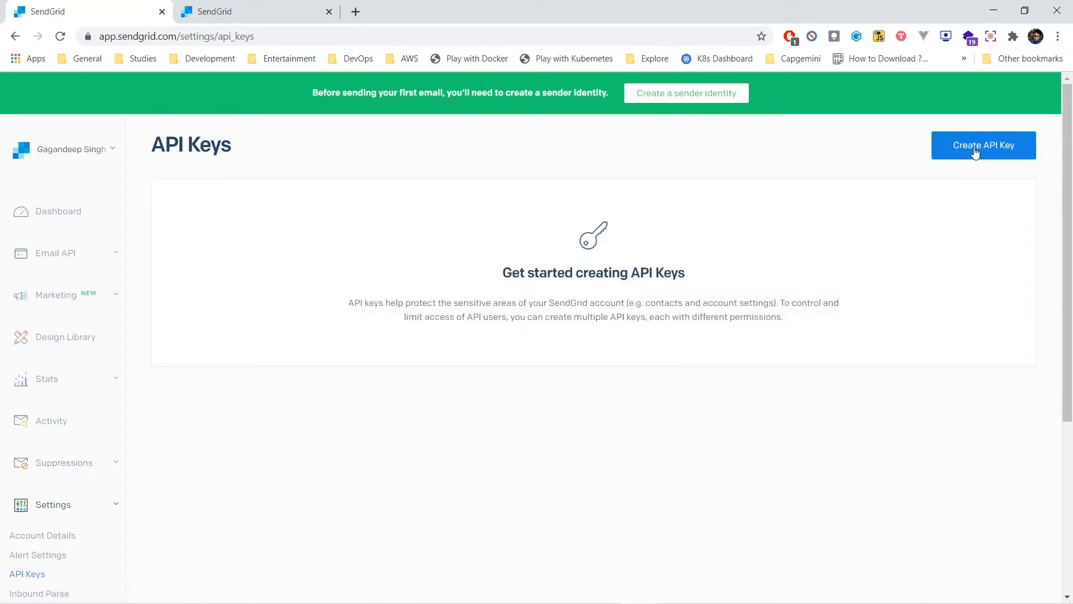
click(974, 149)
click(511, 182)
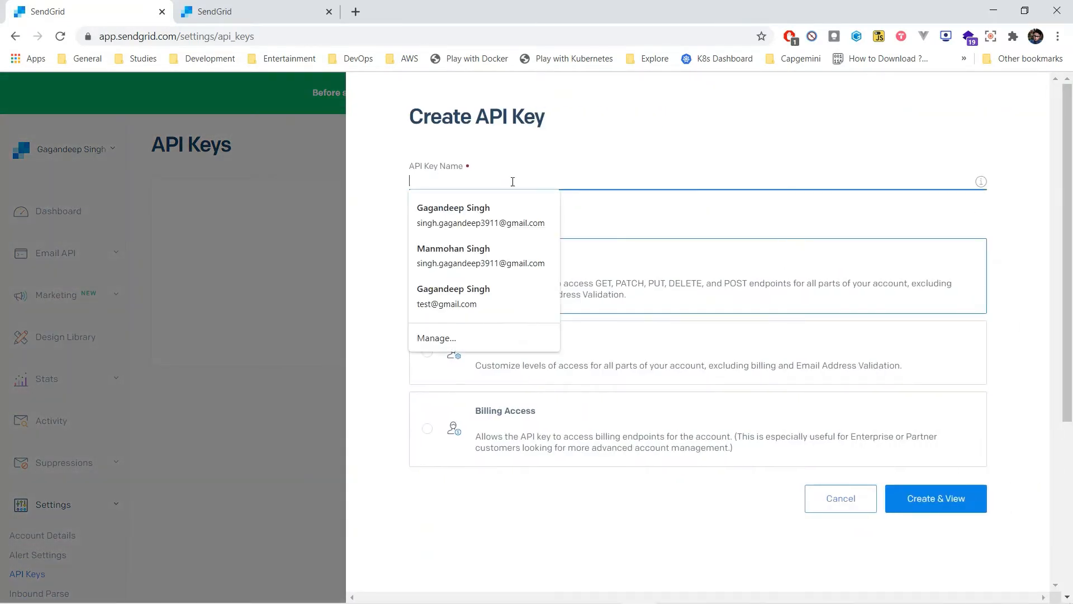
text(dummy-key)
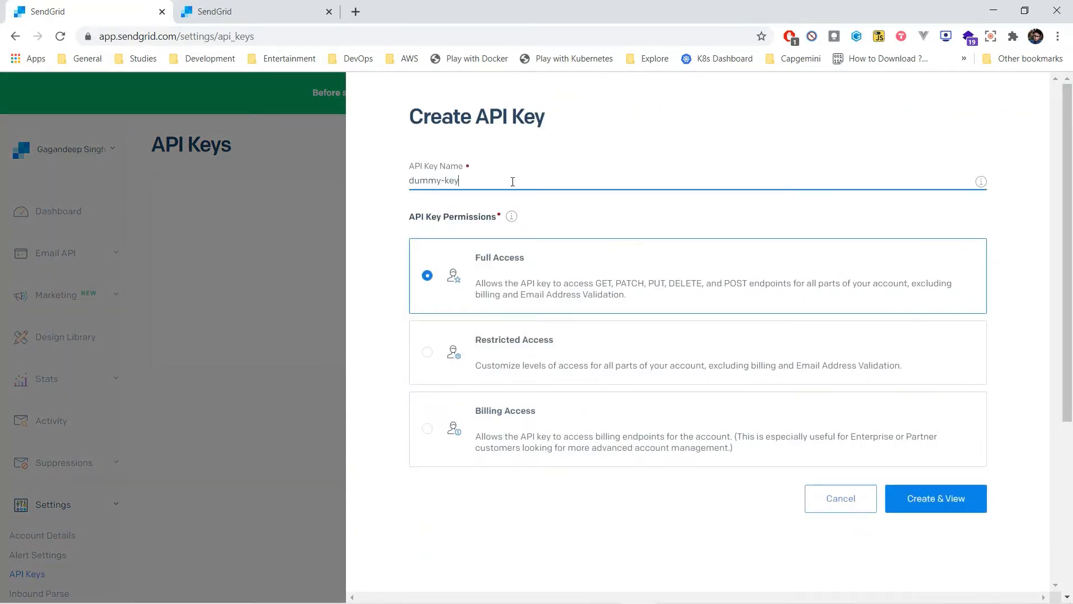
click(928, 505)
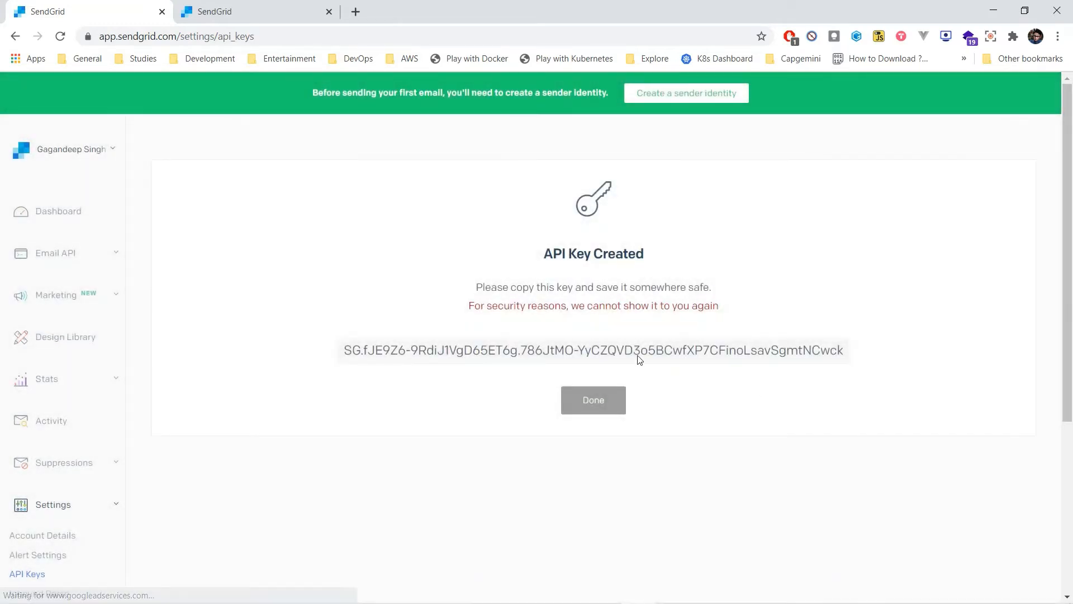
Step: Copy the generated API key, paste it into a new Notepad document, and return to SendGrid in the browser
click(642, 353)
key(super)
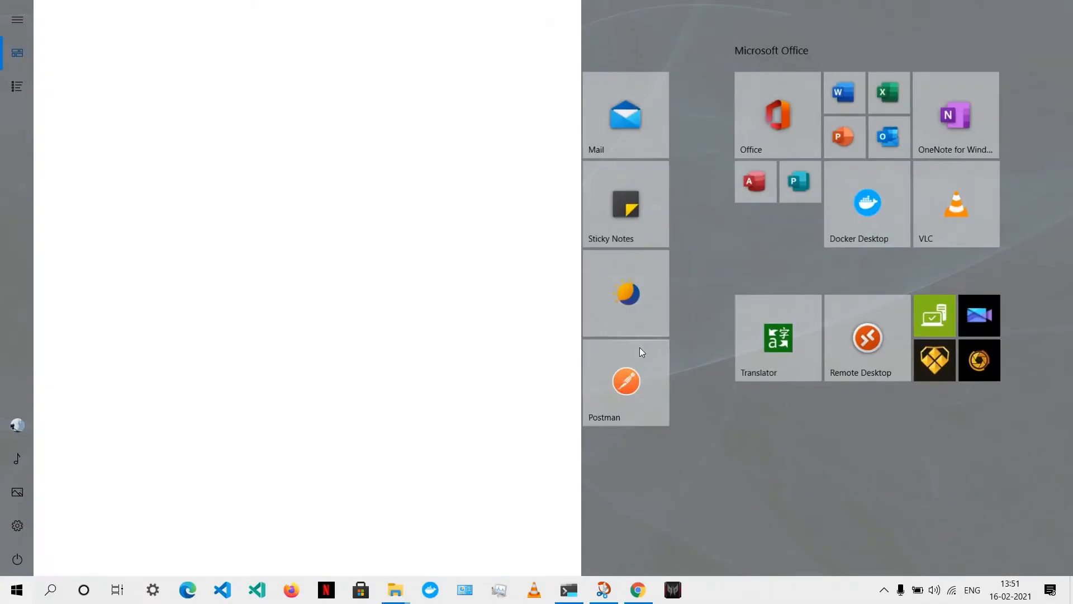
text(notepad)
click(190, 76)
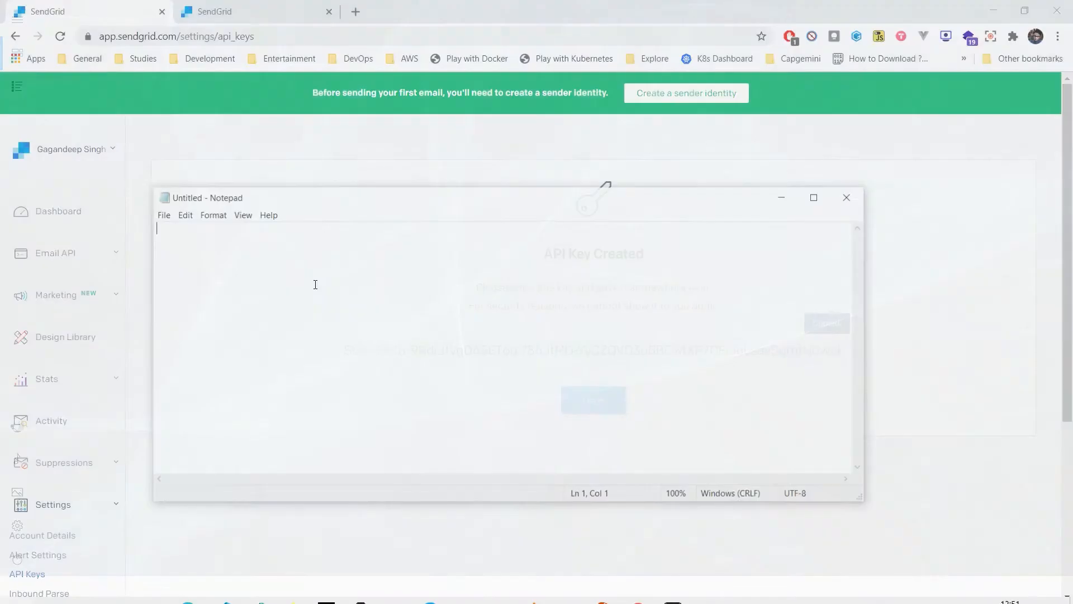
key(ctrl+v)
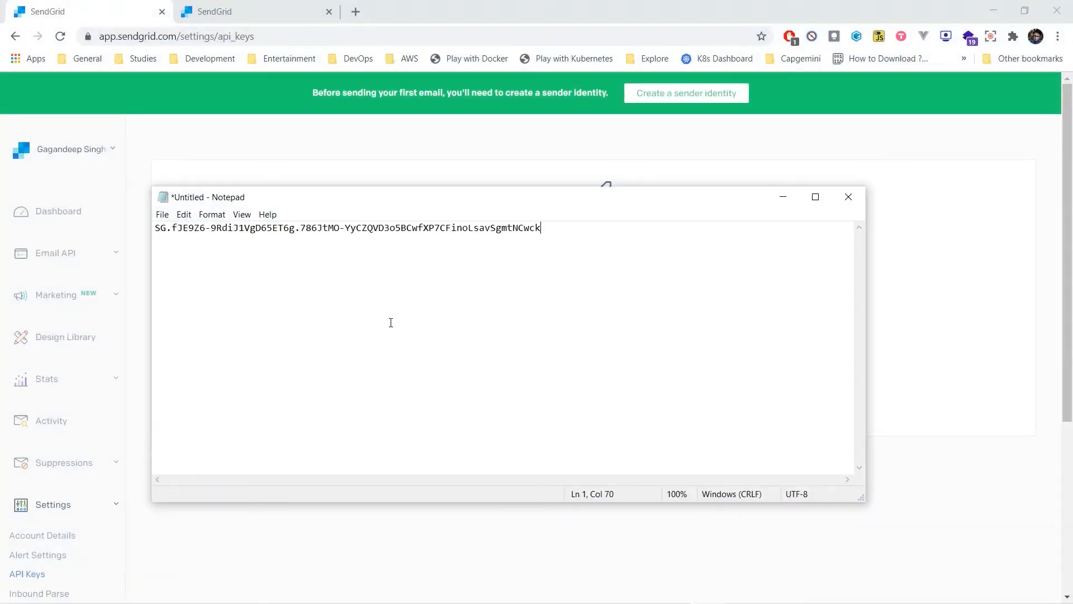
key(alt+Tab)
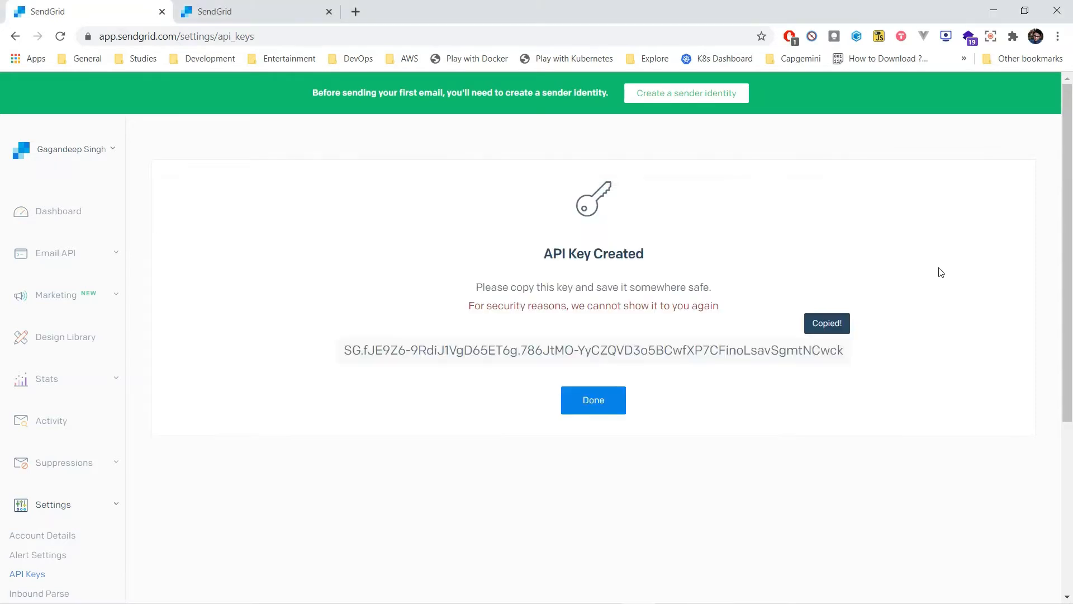
Step: Open the Sender Authentication settings and start verifying an address under Single Sender Verification
scroll(464, 350, down, 3)
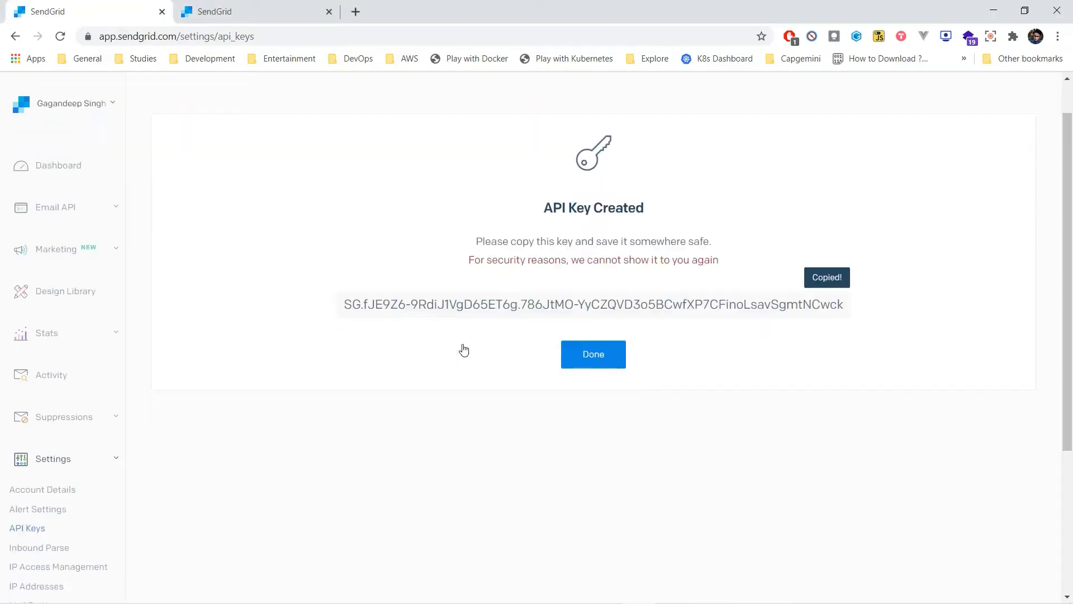
scroll(464, 351, up, 2)
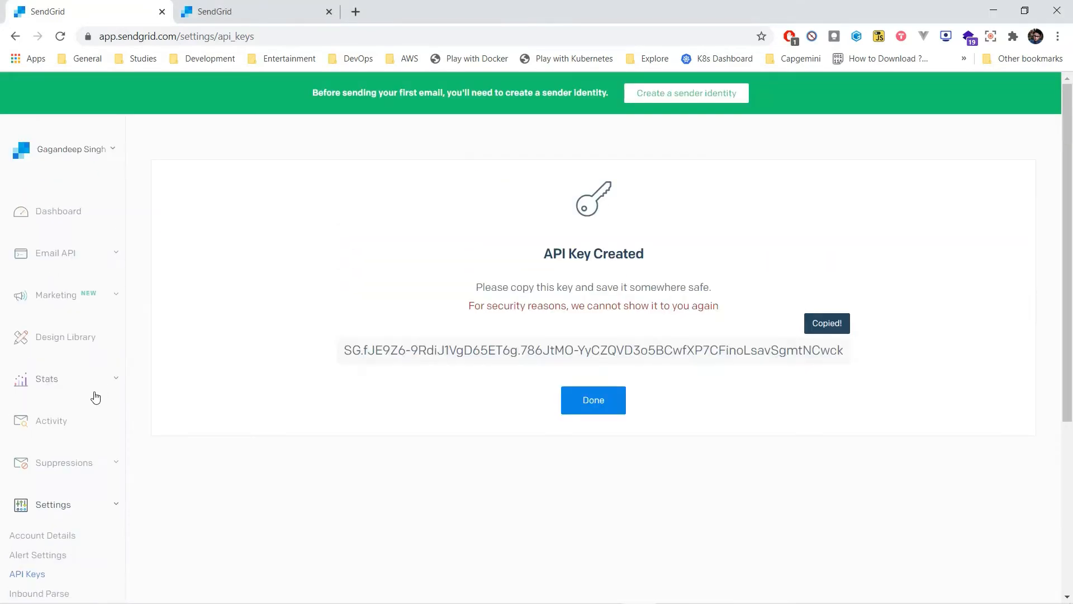
scroll(96, 398, down, 2)
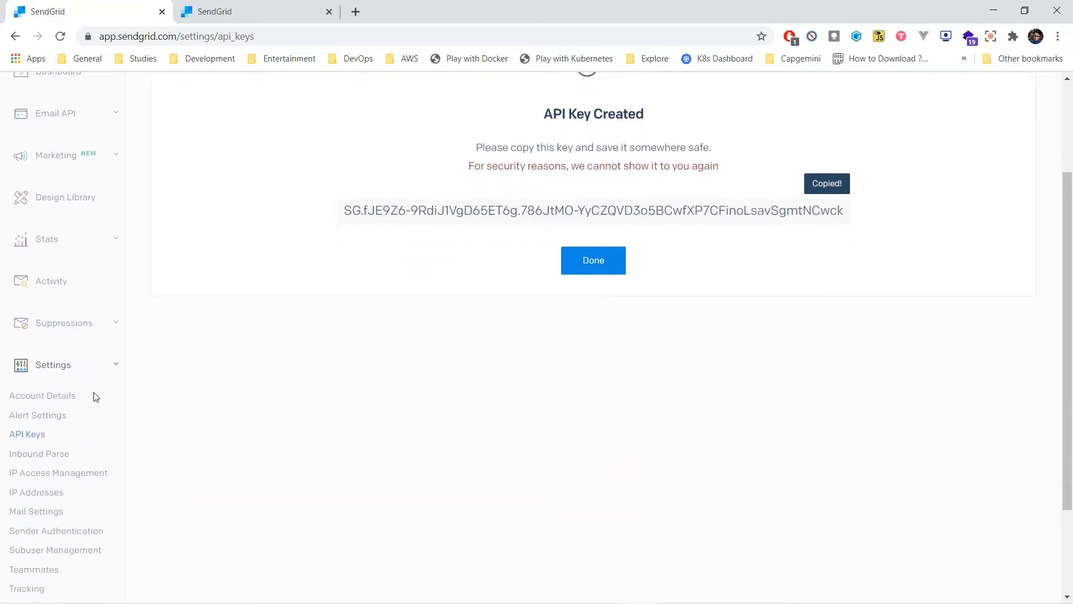
click(56, 532)
scroll(425, 425, down, 2)
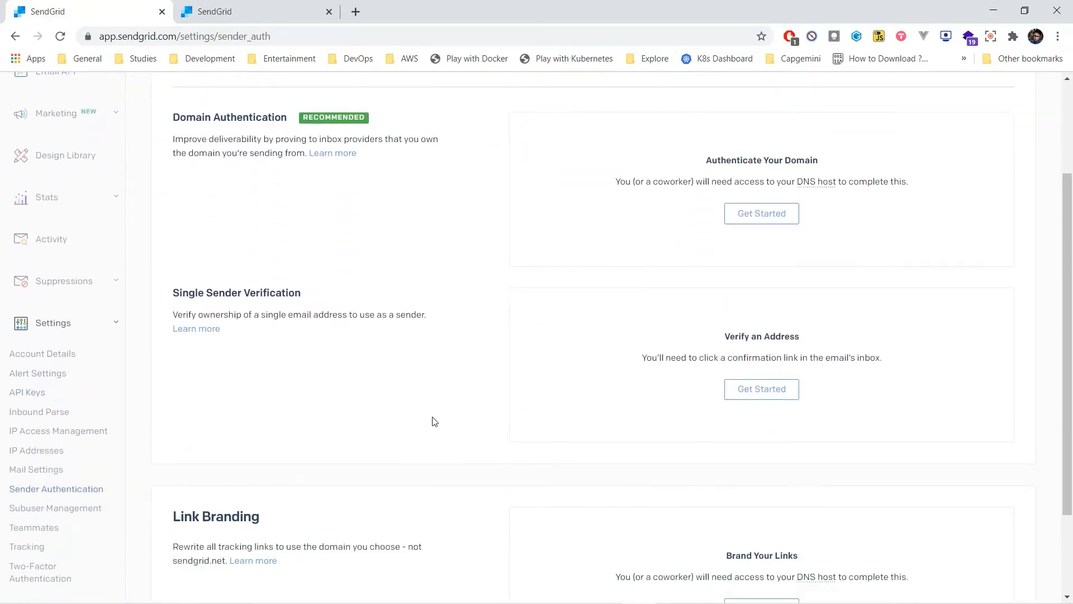
click(763, 396)
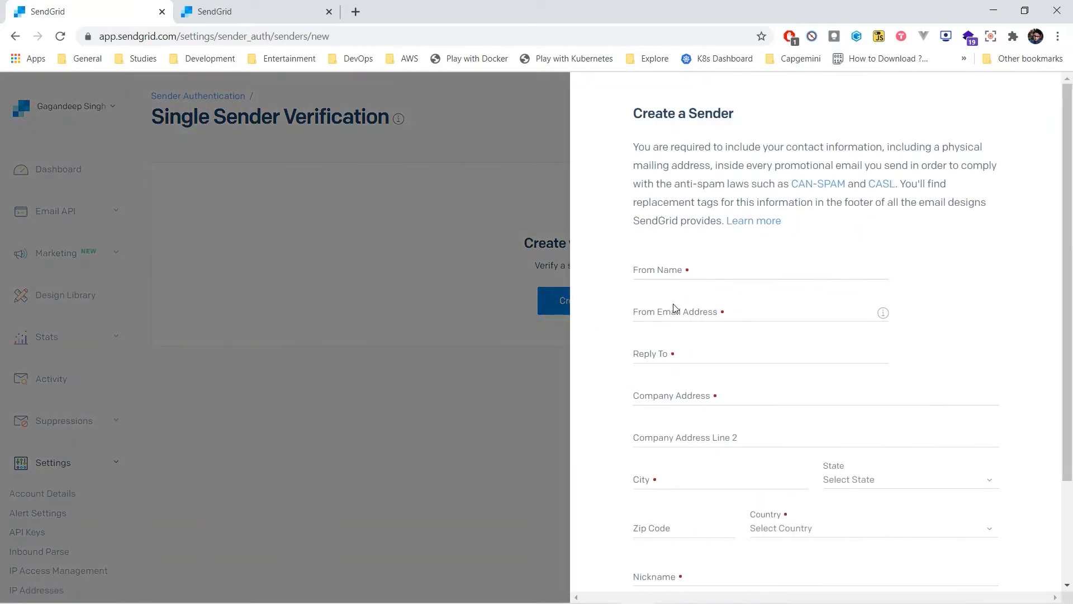
Step: Enter the sender's full name as the From Name and the sender's e-mail as the From Email Address
click(707, 270)
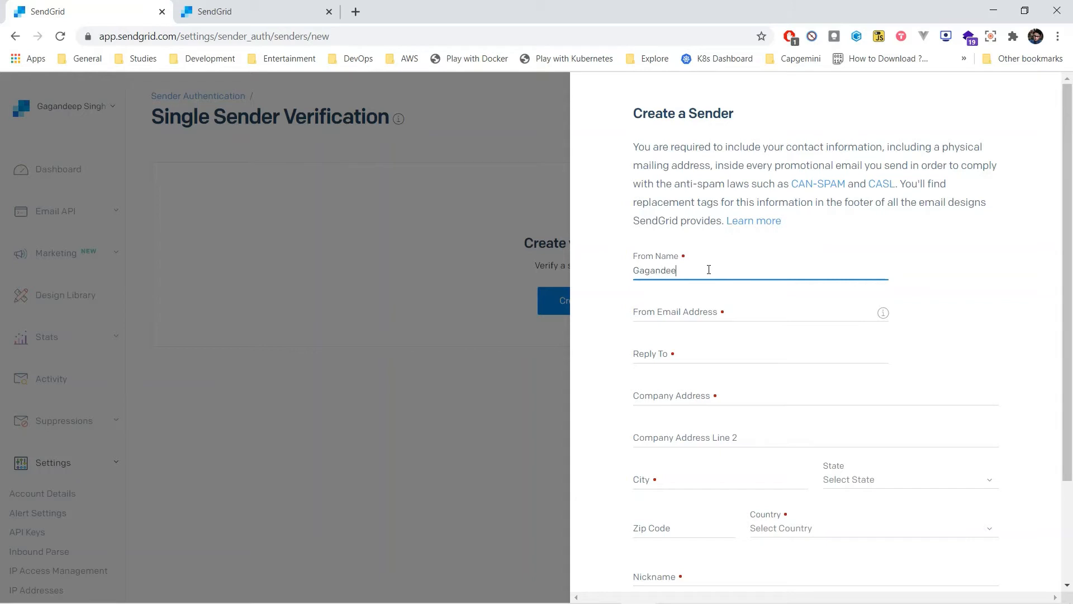
click(703, 317)
click(840, 303)
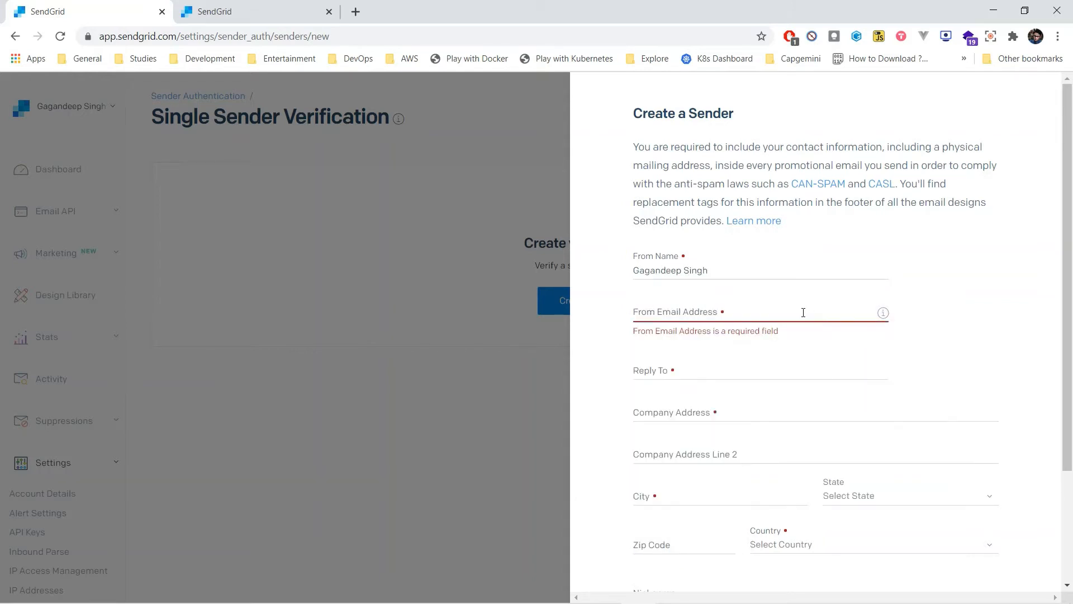
click(804, 313)
click(913, 218)
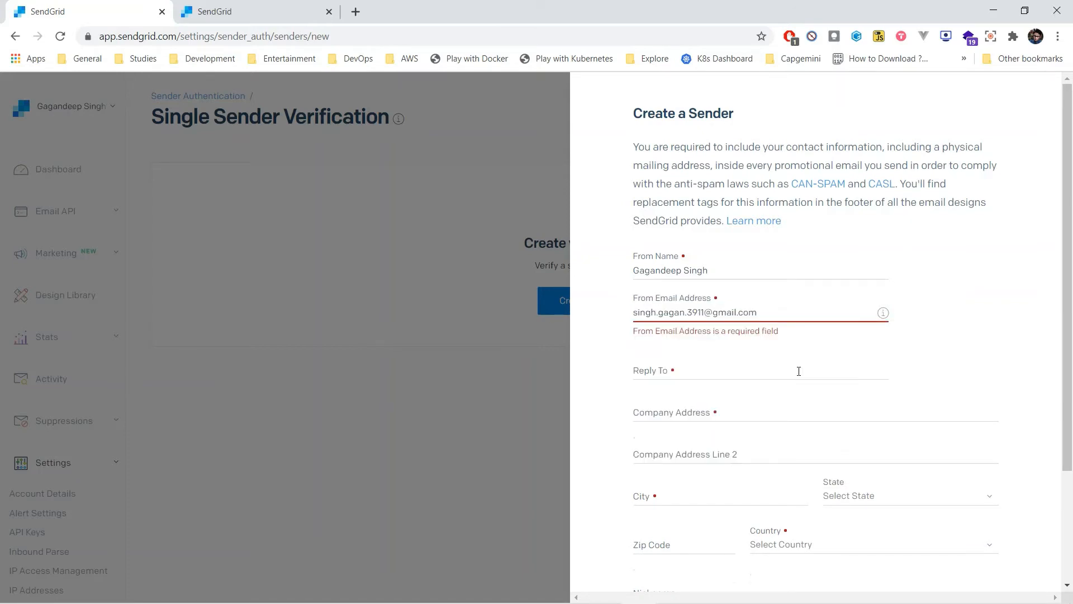
click(799, 371)
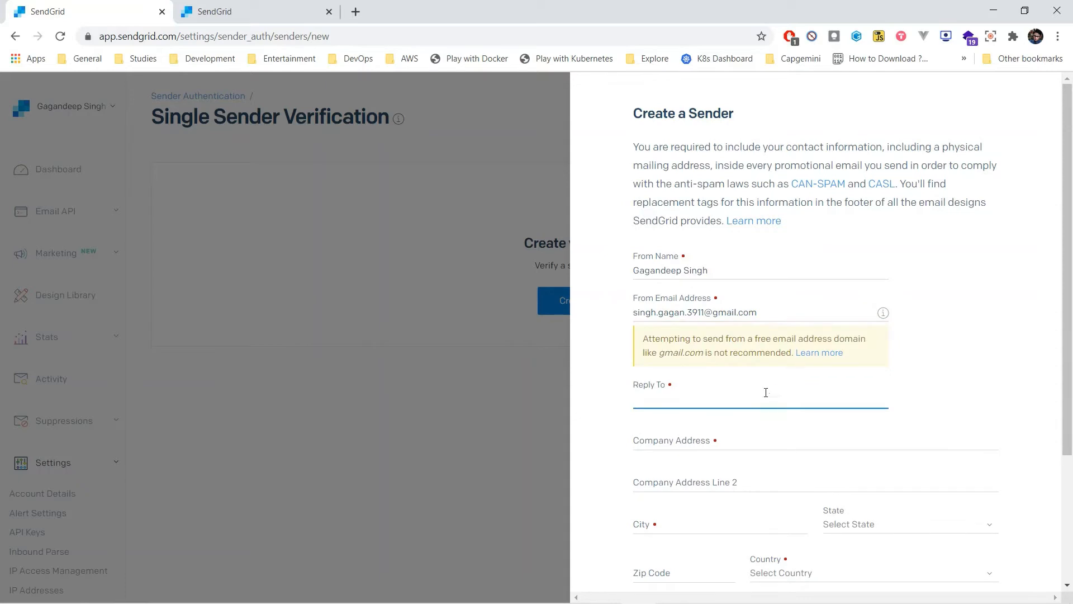
Step: Copy the From Email Address into the Reply To field
drag(758, 313, 554, 320)
key(ctrl+c)
click(666, 399)
key(ctrl+v)
Step: Fill in the company address, city, zip code and country, set the nickname to primary, and create the sender
click(727, 454)
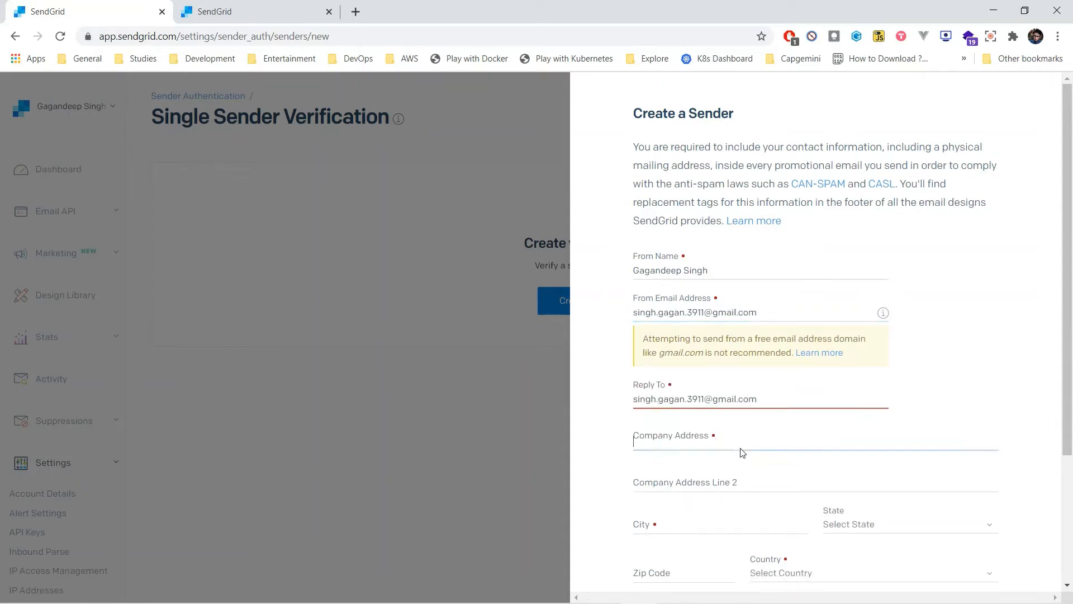
scroll(770, 290, down, 3)
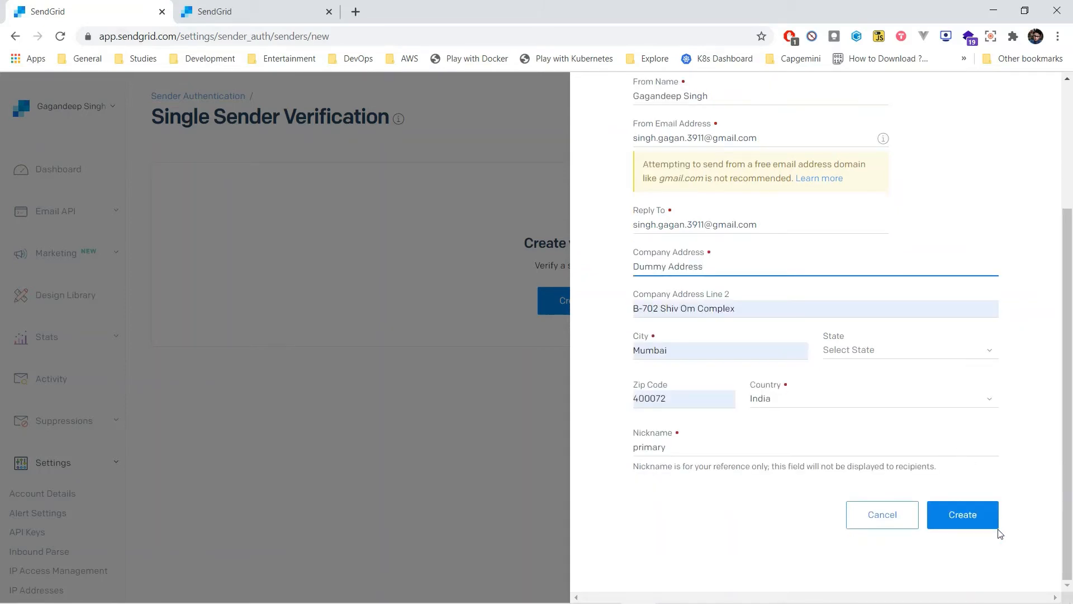
click(967, 515)
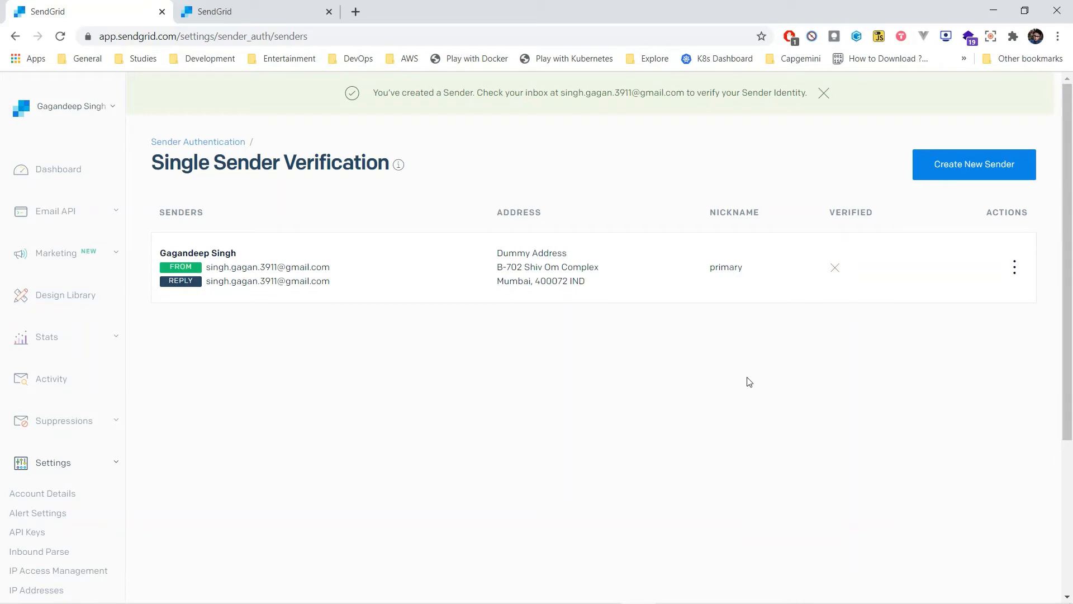
drag(831, 213, 872, 211)
click(845, 324)
Step: Switch to Gmail in a new tab and verify the single sender from SendGrid's verification message
click(356, 12)
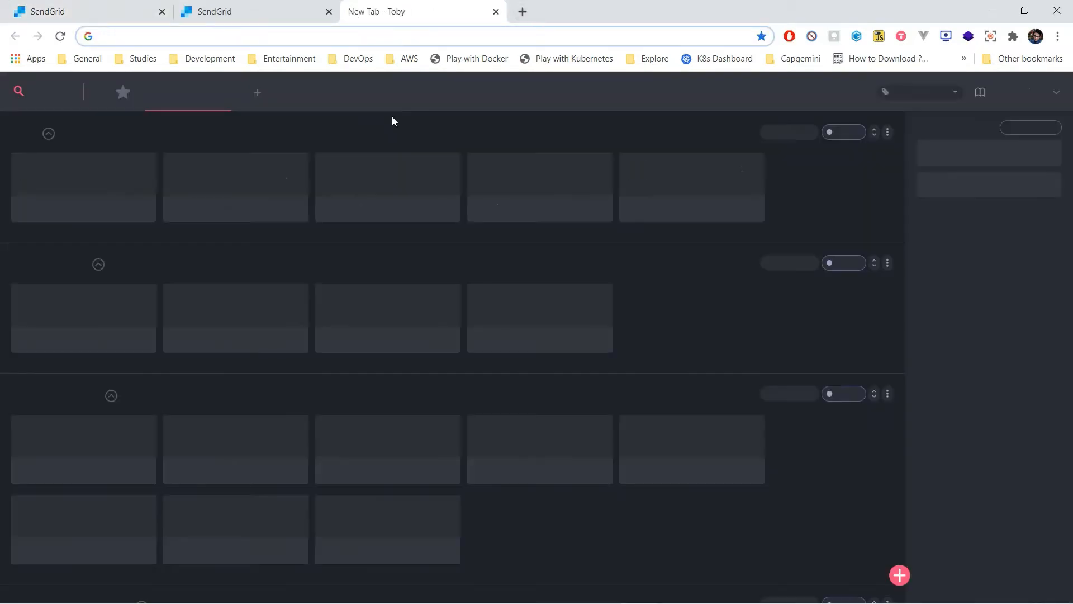
text(gmail.com)
key(Return)
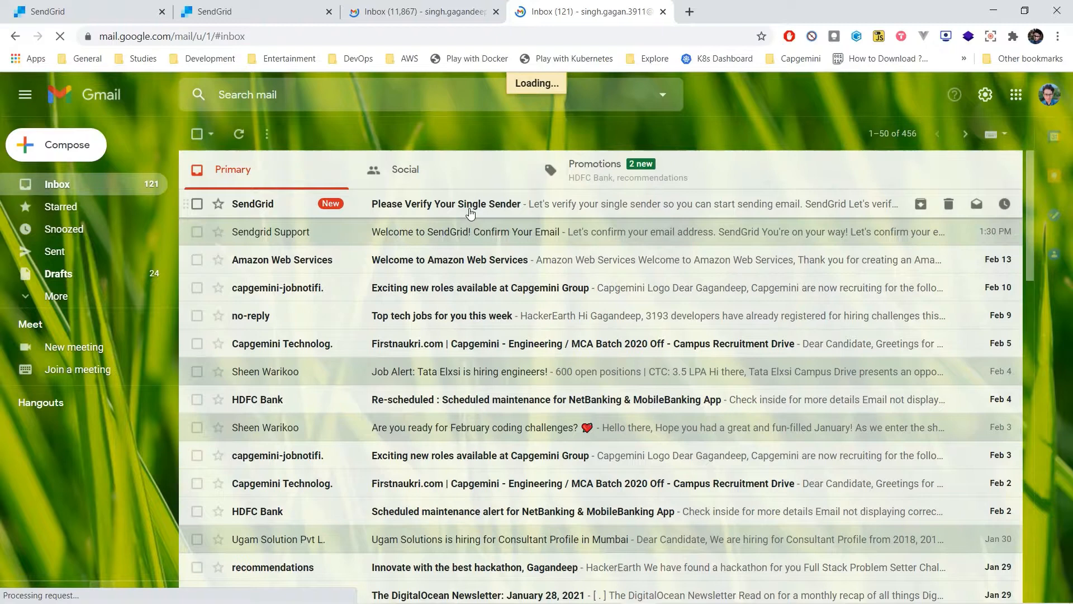
click(469, 213)
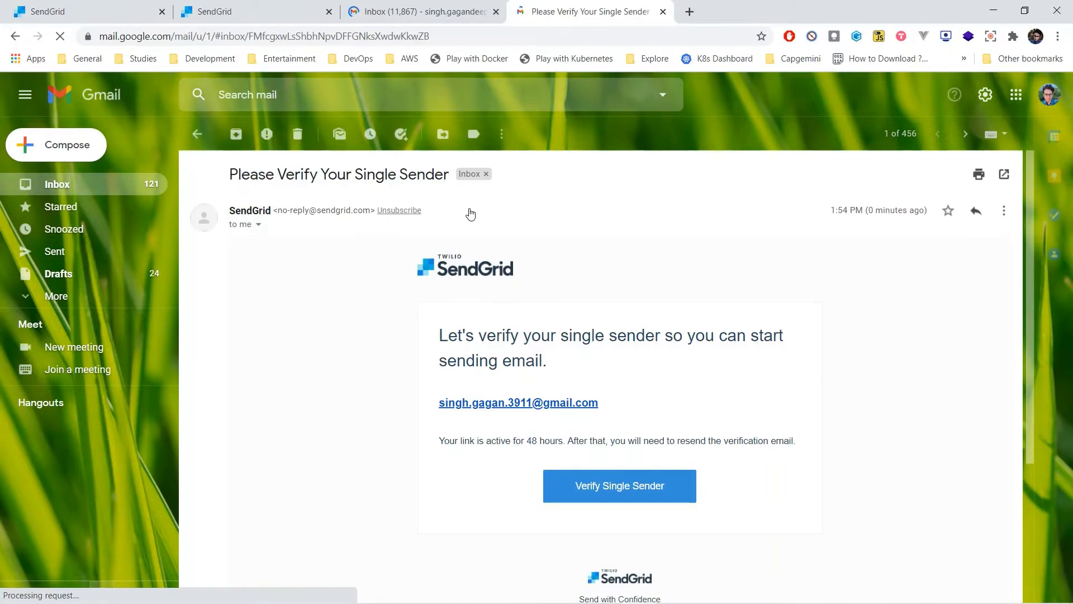
click(618, 488)
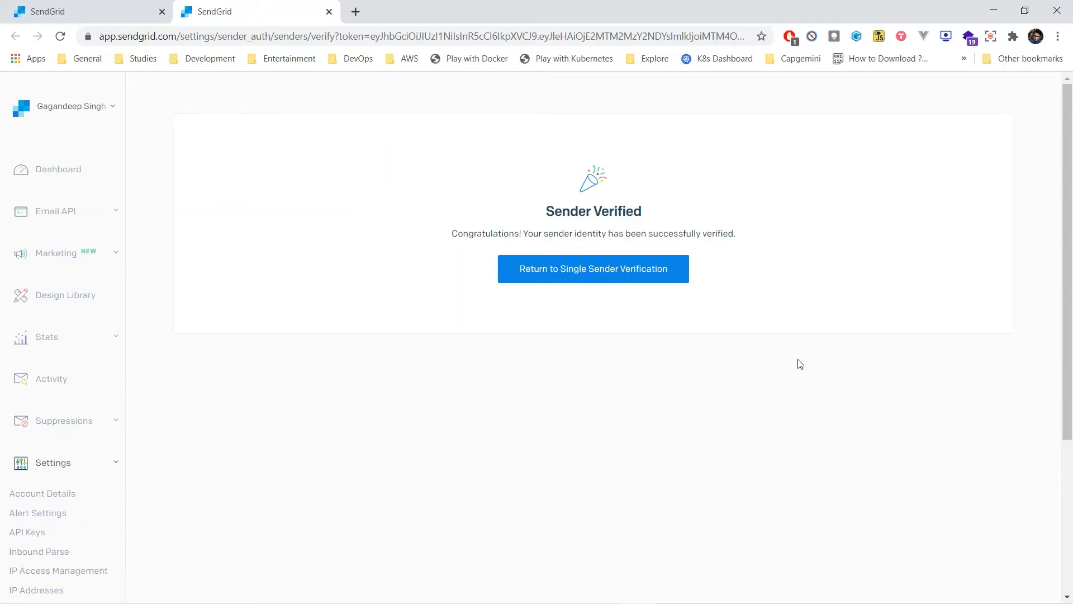
Step: Open Jenkins at localhost:8080 in a new tab and sign in with the saved credentials
click(356, 11)
text(lo)
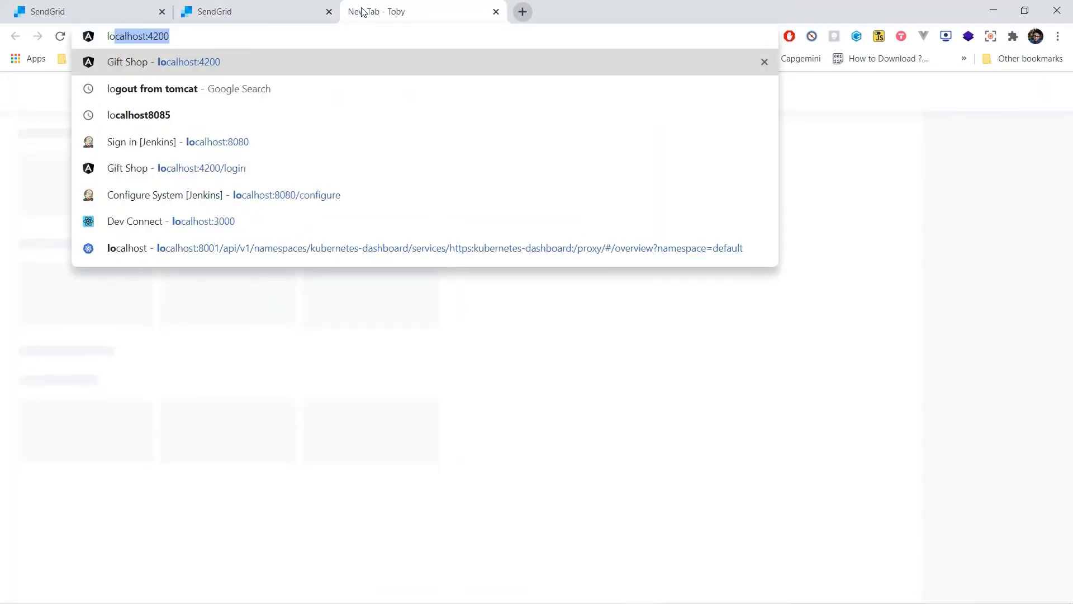
click(303, 140)
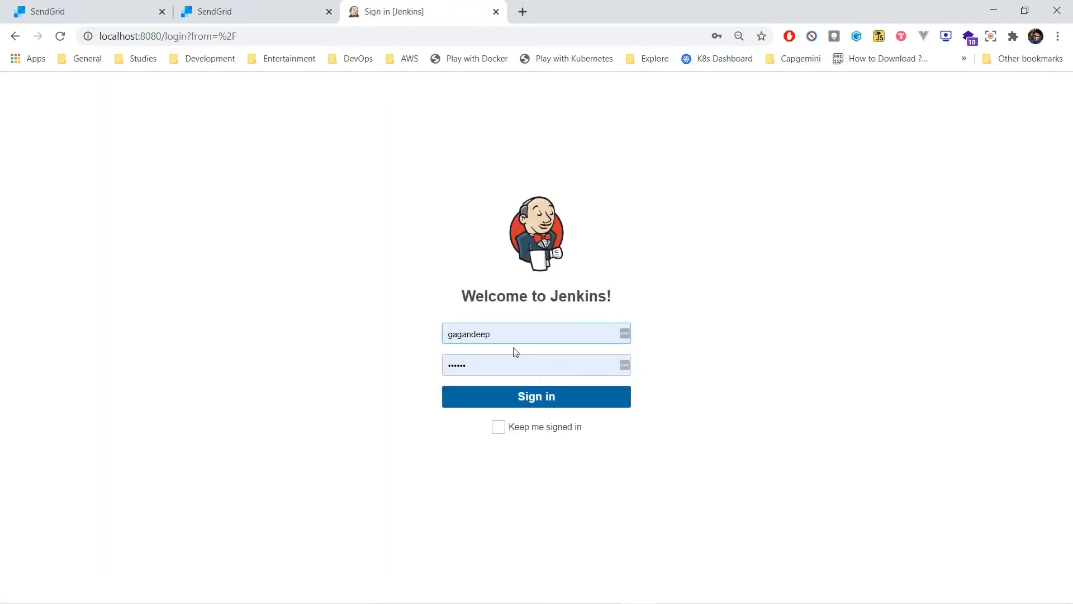
click(562, 401)
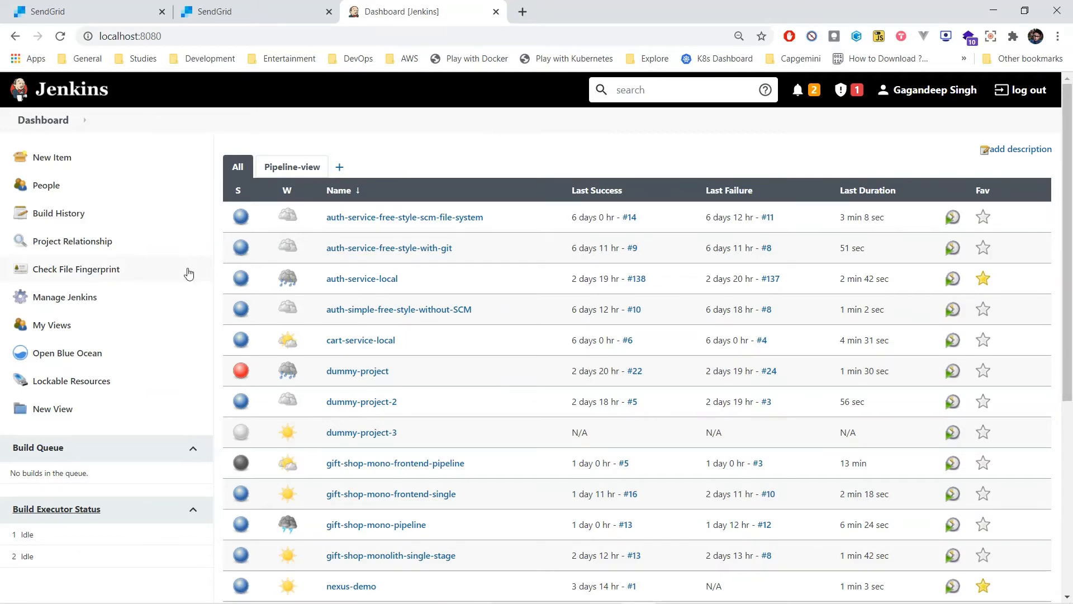
Step: In Jenkins' Configure System page, set the System Admin e-mail address to the verified sender's e-mail
click(96, 300)
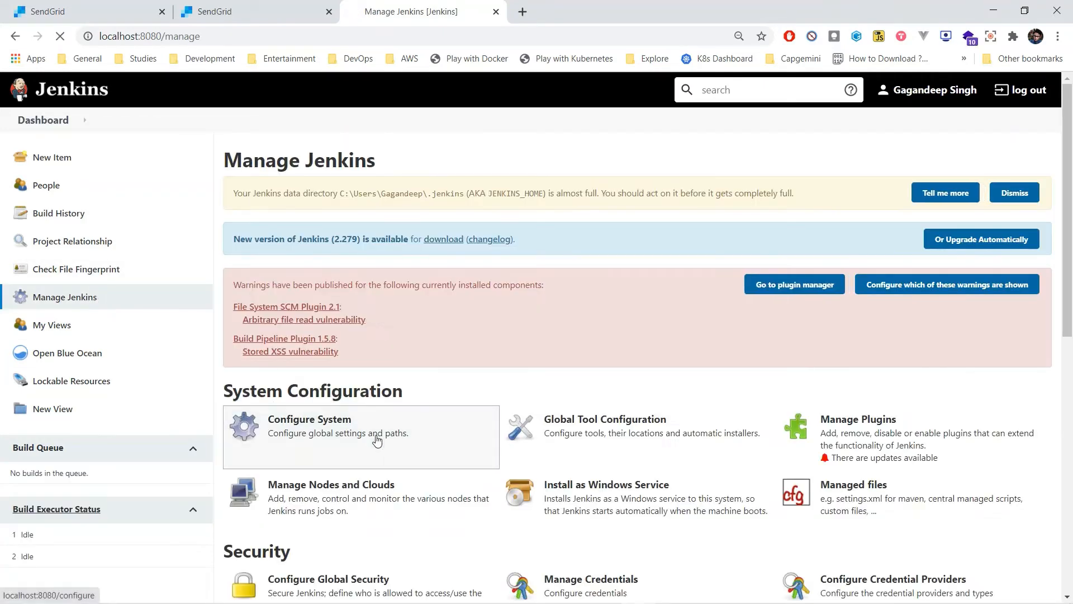
click(374, 436)
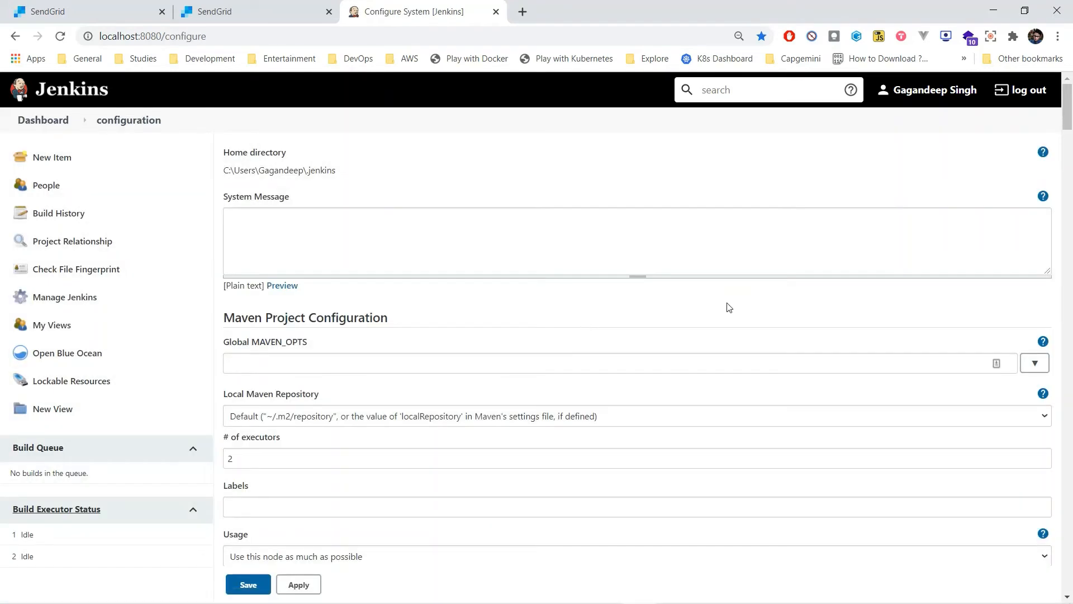
scroll(729, 305, down, 10)
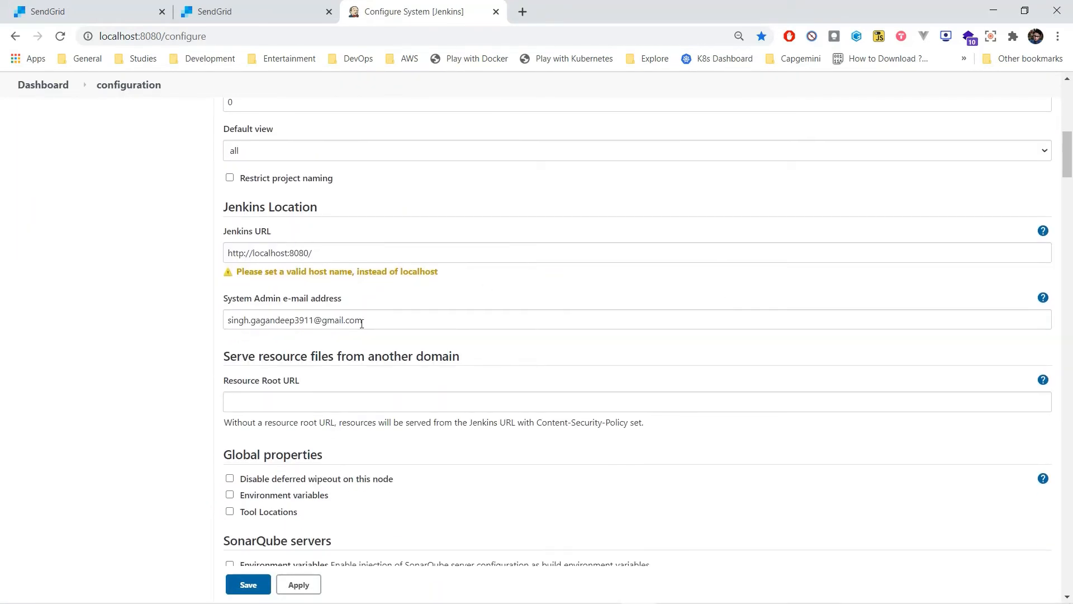
click(395, 319)
drag(396, 319, 224, 322)
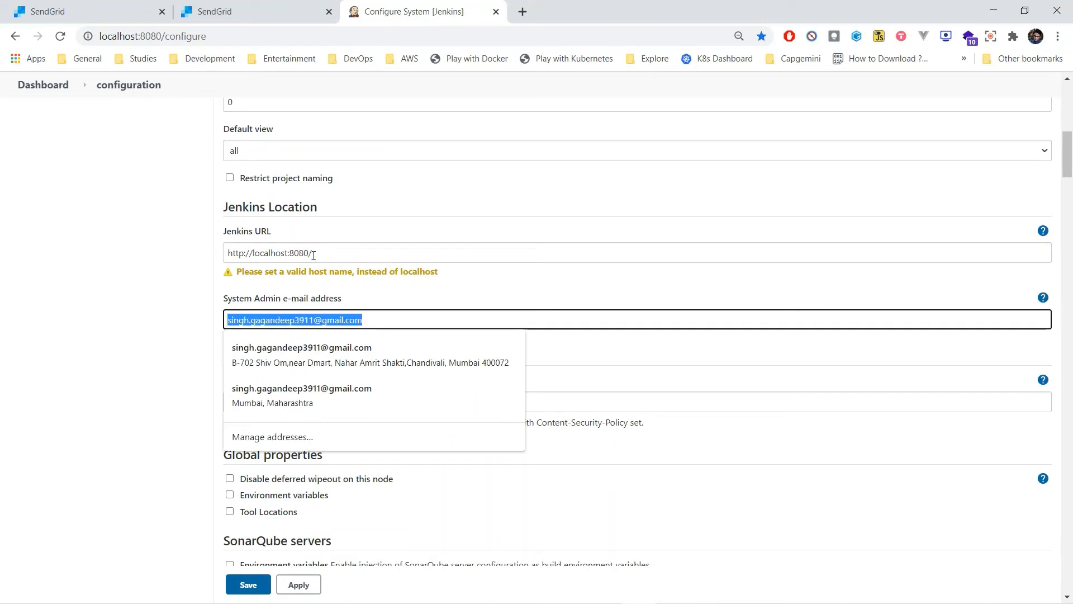
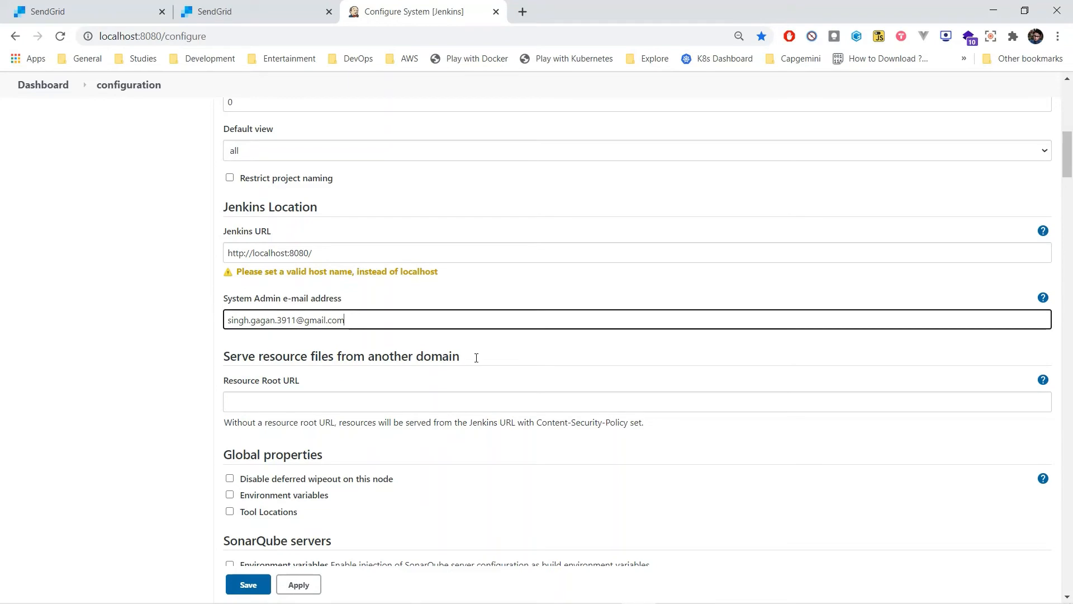
click(492, 355)
Step: Review the SMTP server and SMTP port settings under Extended E-mail Notification
scroll(774, 412, down, 20)
scroll(774, 414, down, 20)
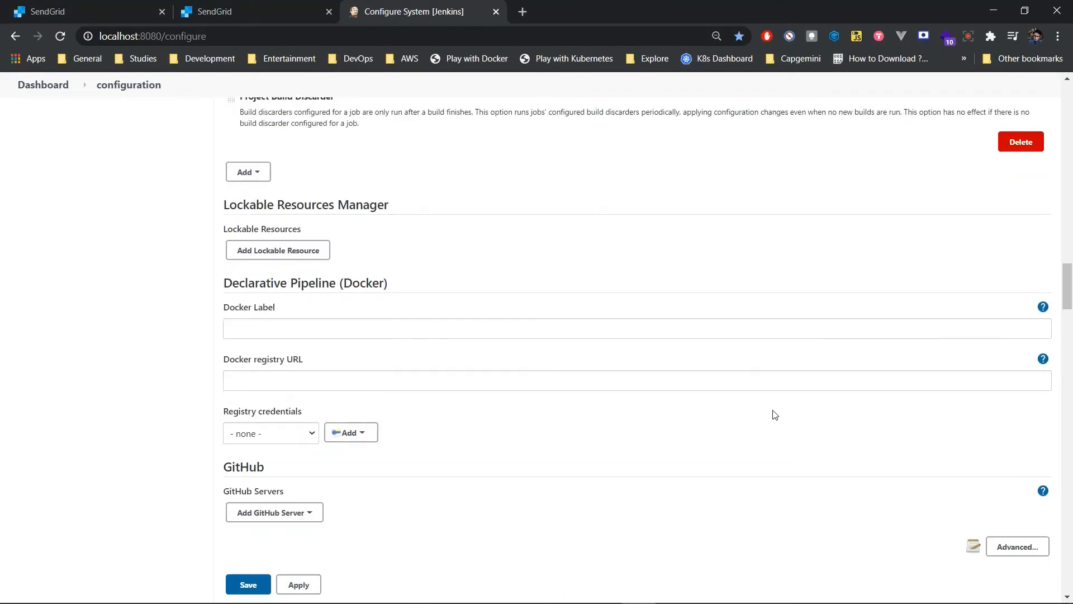
scroll(774, 414, down, 12)
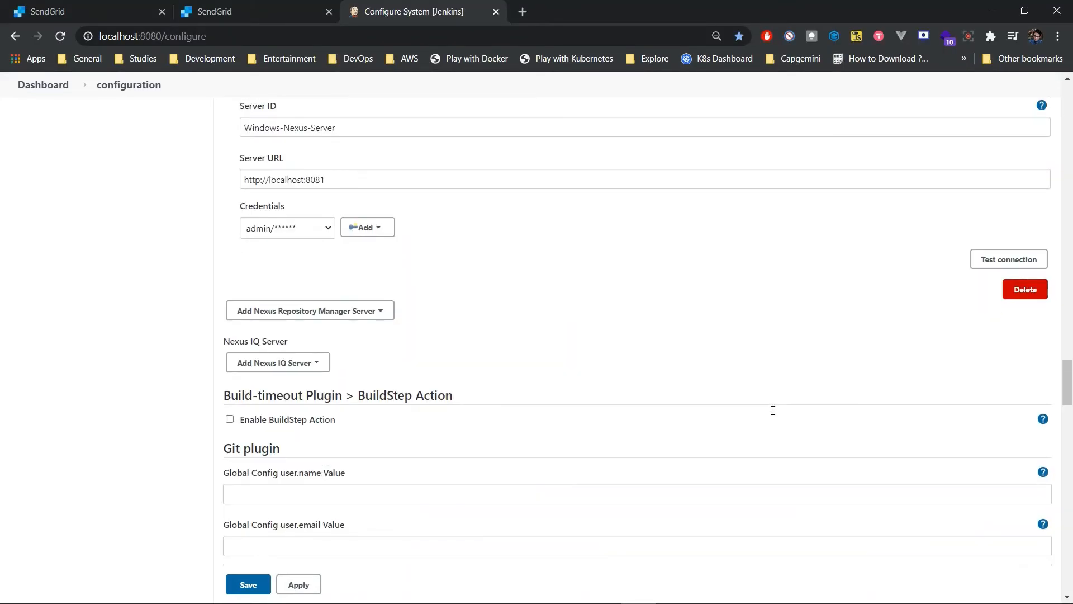
scroll(773, 415, up, 2)
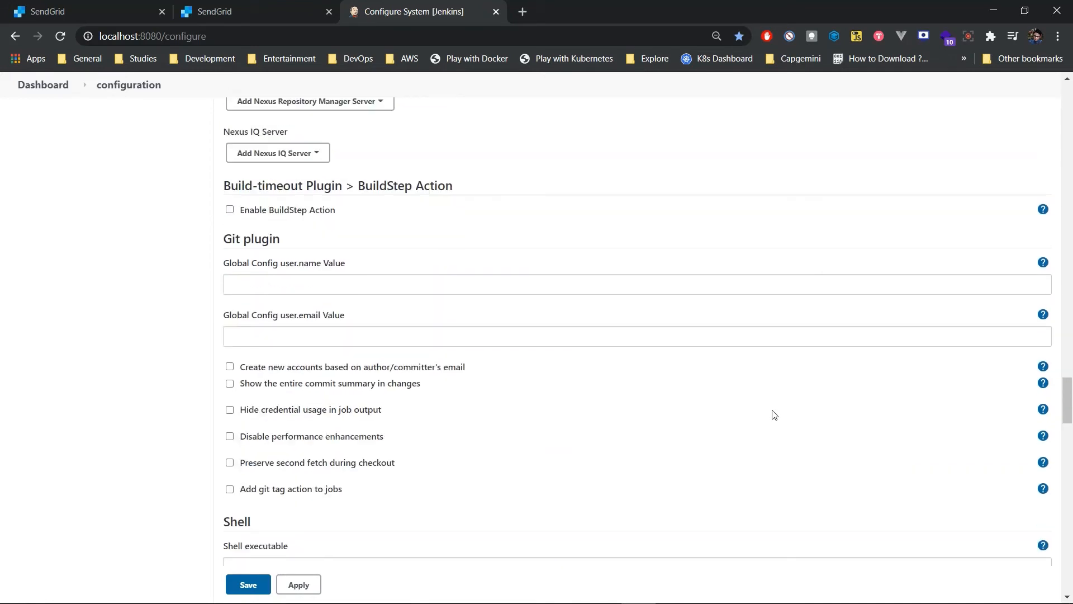
scroll(773, 415, down, 7)
scroll(773, 414, up, 1)
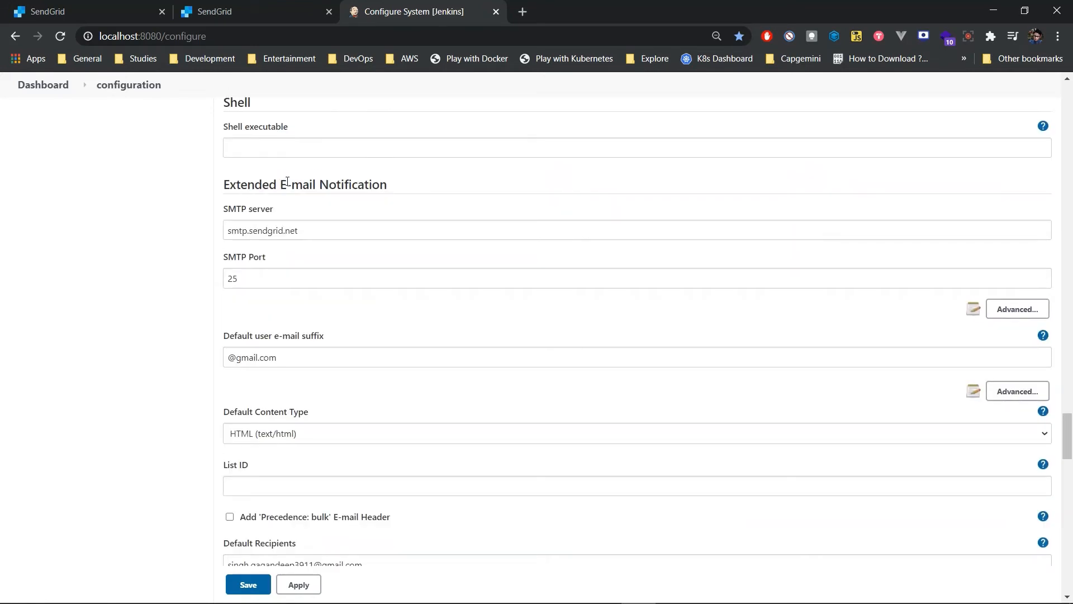
drag(347, 235, 201, 239)
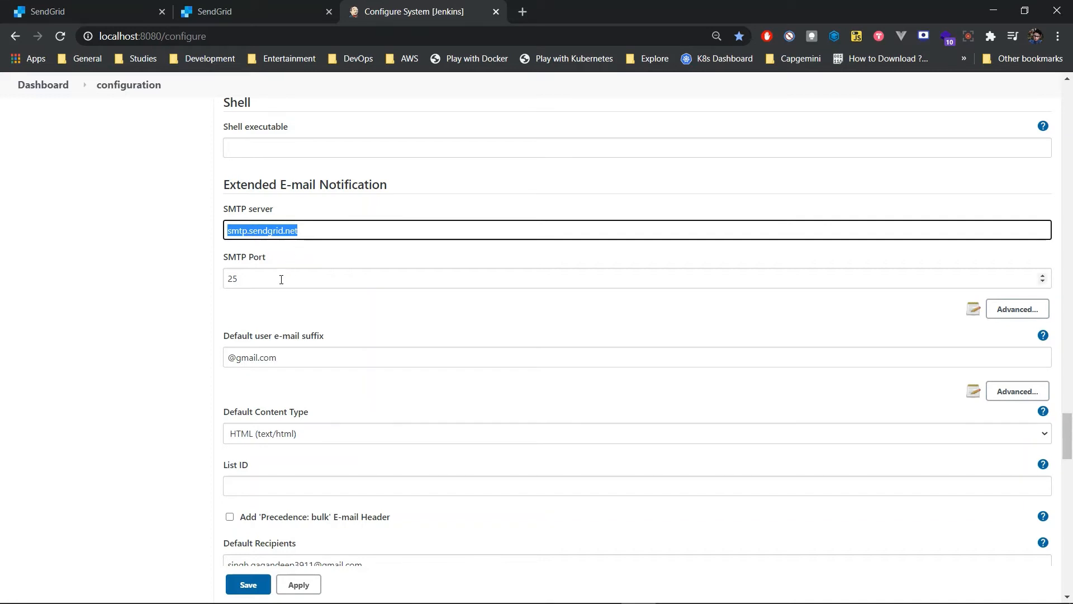
key(Tab)
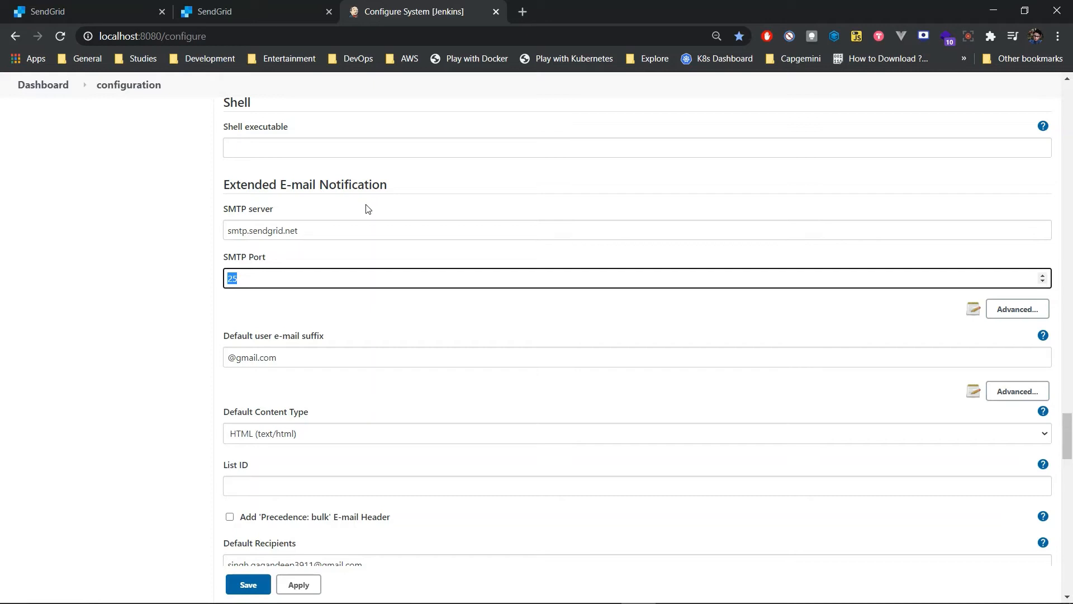
Step: Expand the advanced SMTP settings of Extended E-mail Notification and replace the SMTP password with the SendGrid API key saved in Notepad
click(1018, 312)
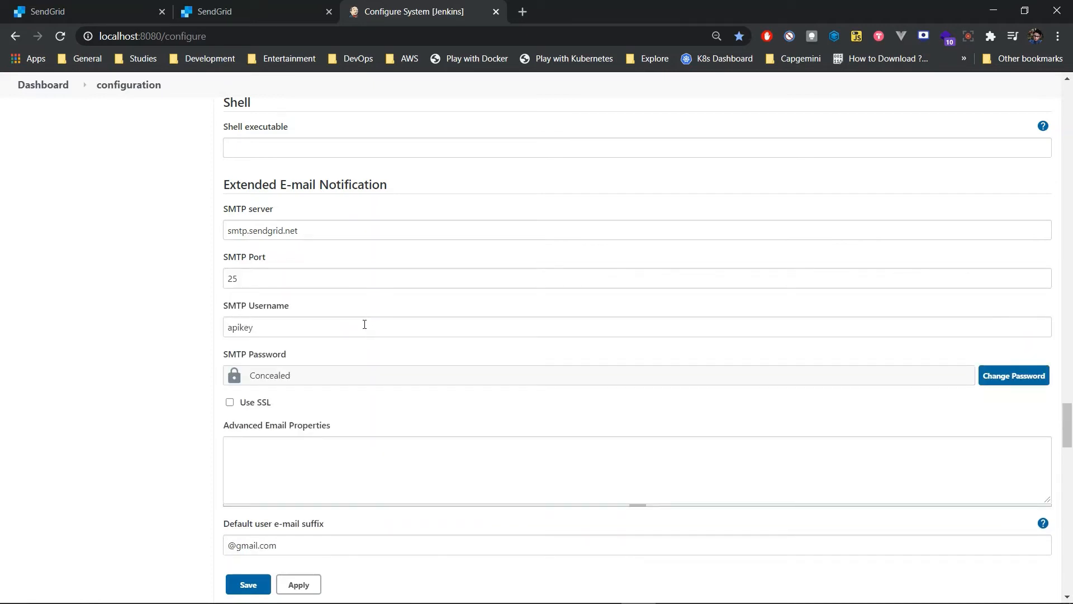
drag(364, 323, 211, 336)
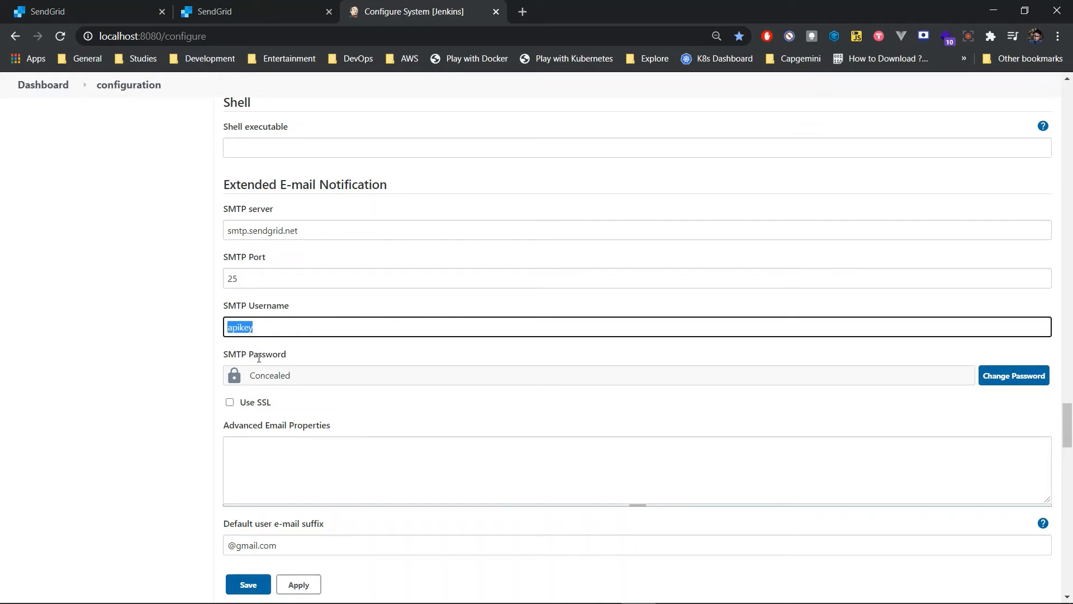
click(1033, 379)
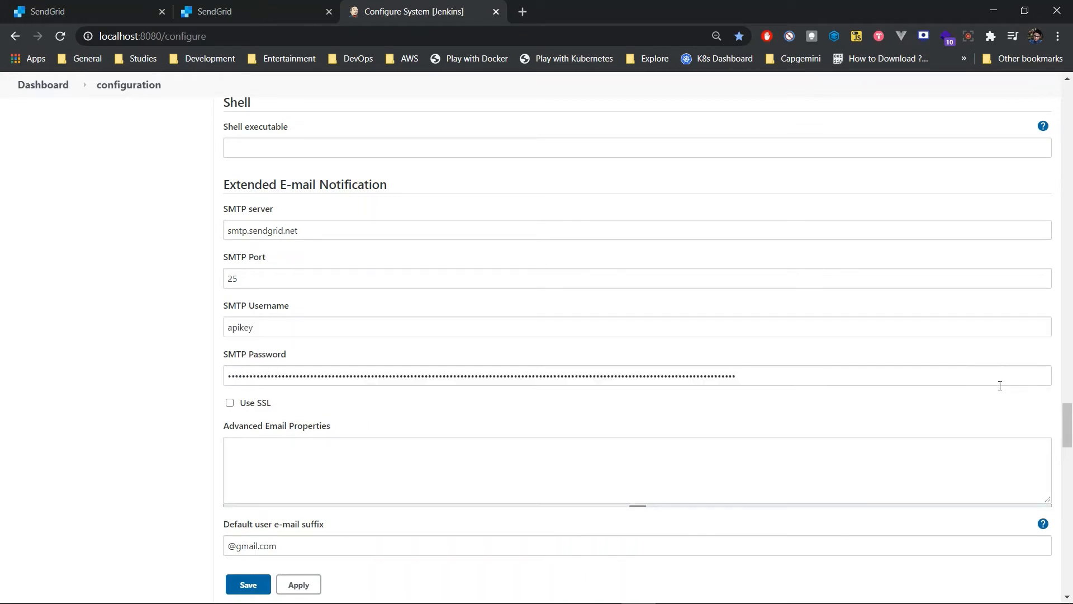
drag(827, 371, 186, 364)
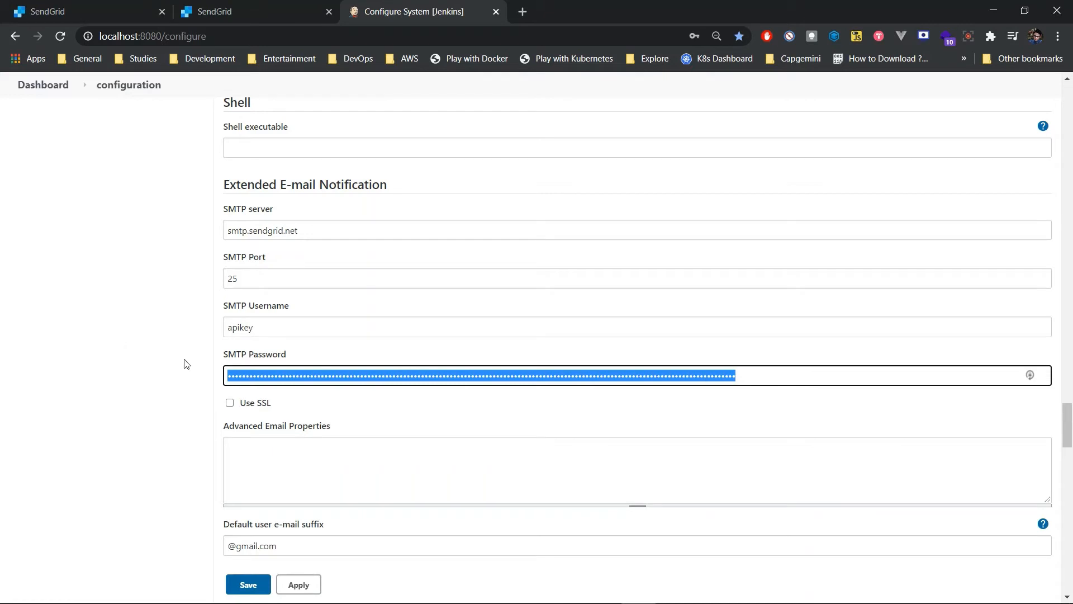
click(707, 590)
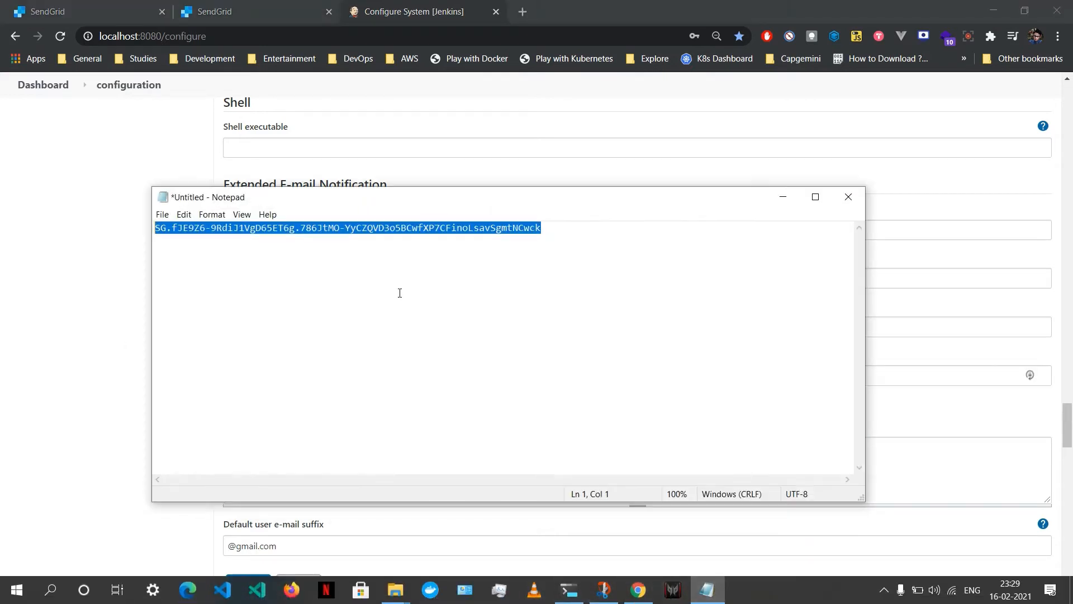
click(783, 197)
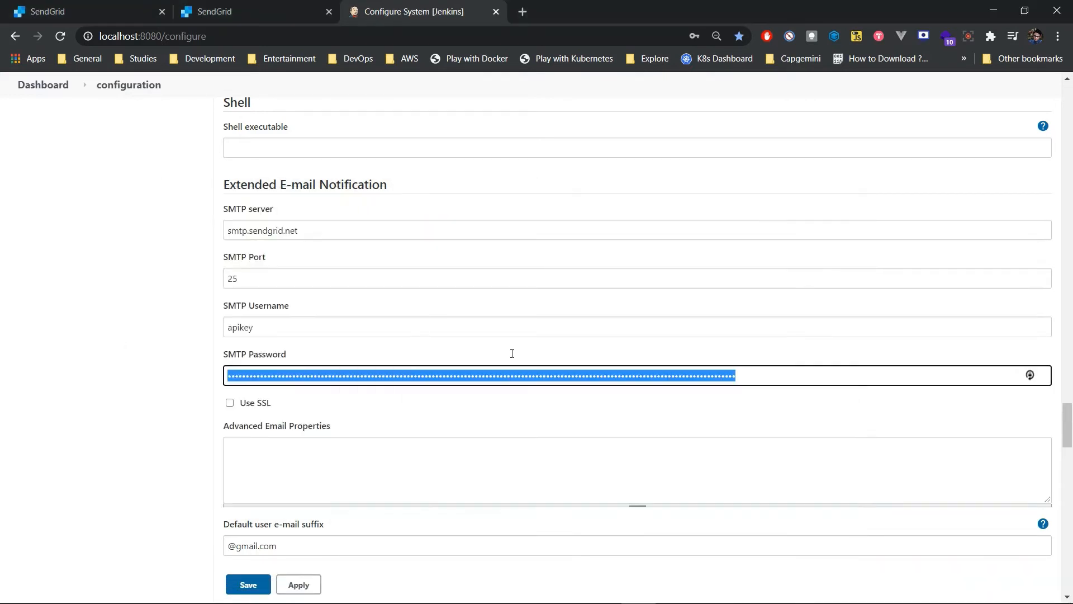
key(ctrl+v)
Step: In the E-mail Notification section, expand the advanced settings and replace the SMTP authentication password with the SendGrid API key
scroll(725, 381, down, 5)
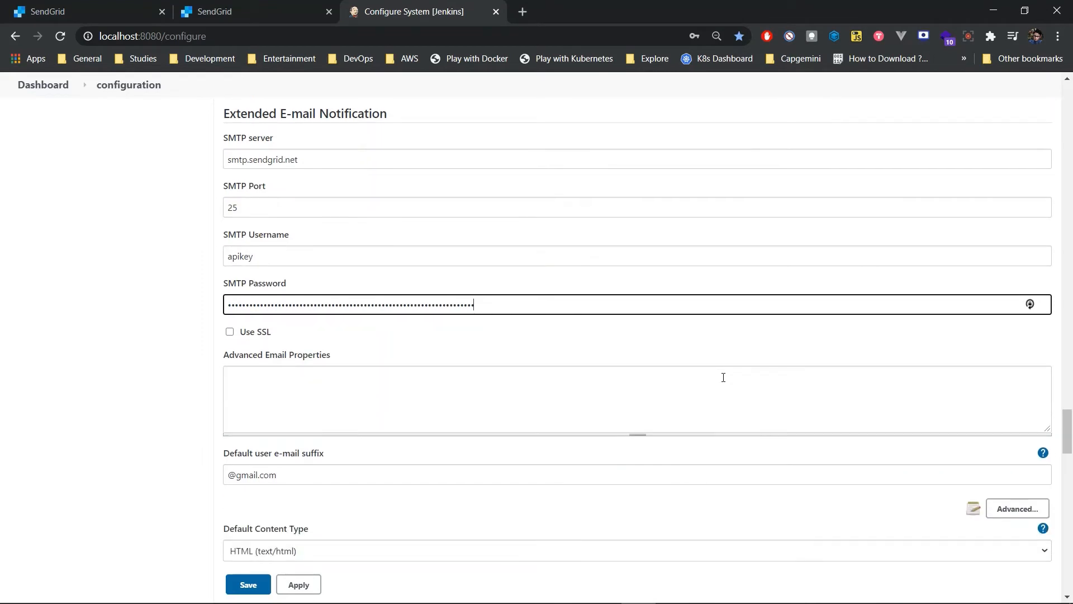
scroll(416, 301, down, 6)
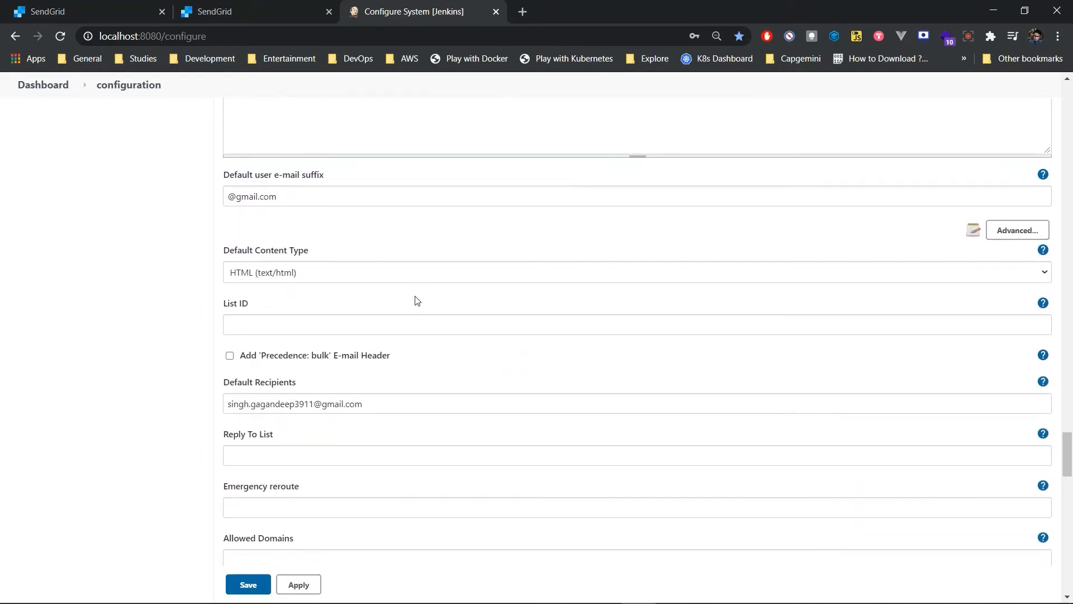
scroll(416, 301, down, 14)
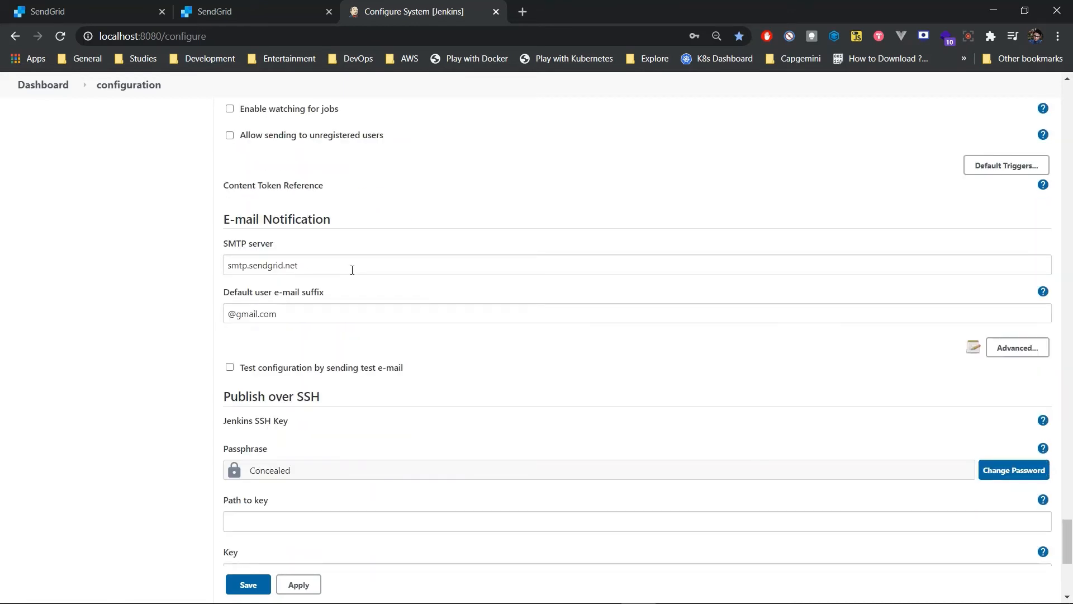
drag(353, 270, 226, 284)
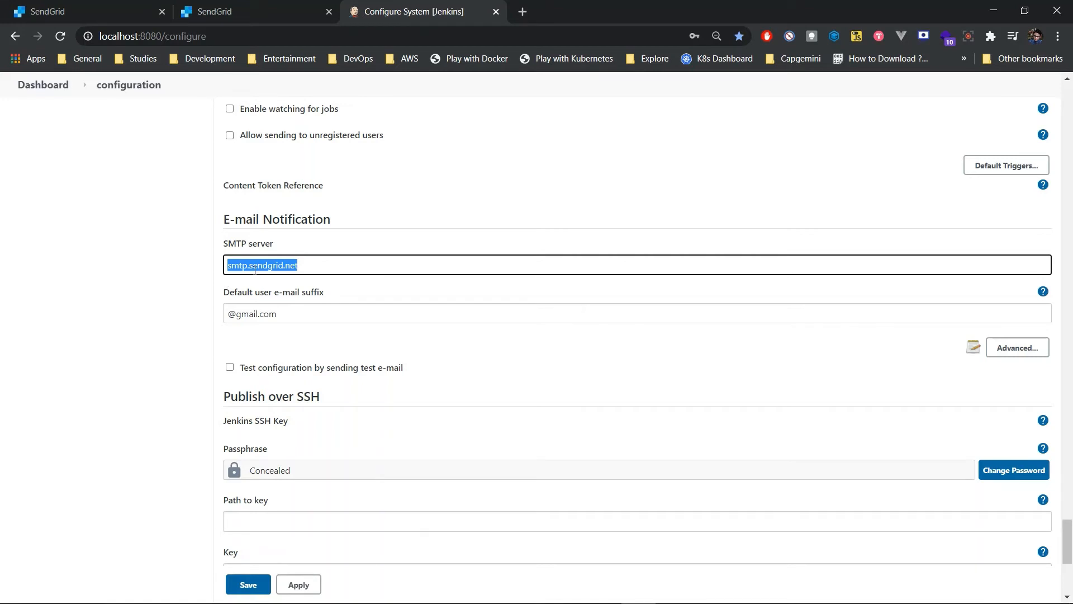
click(1018, 353)
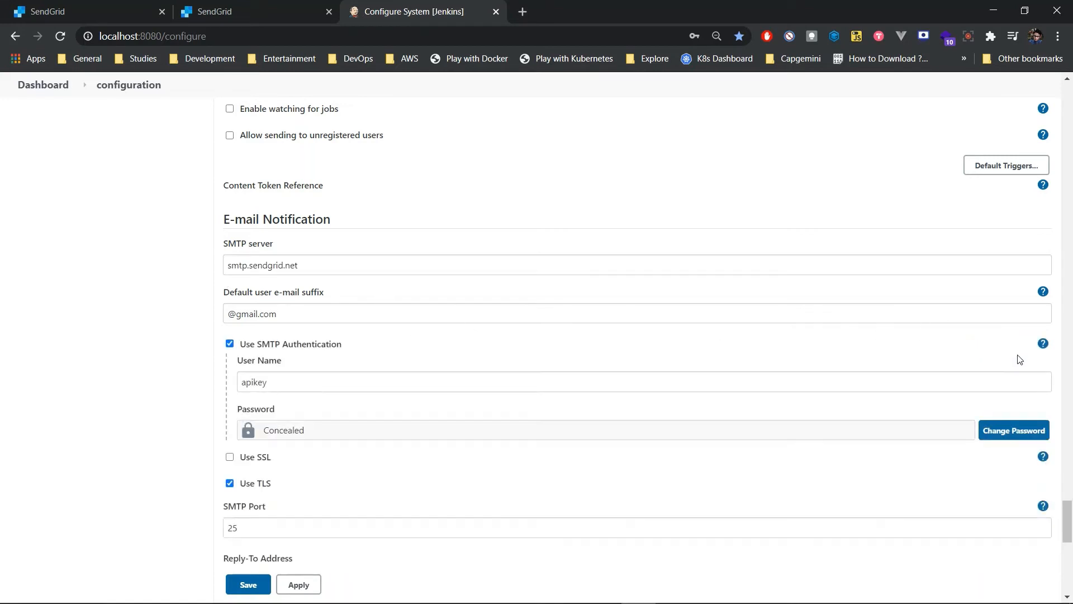
click(280, 384)
double_click(280, 384)
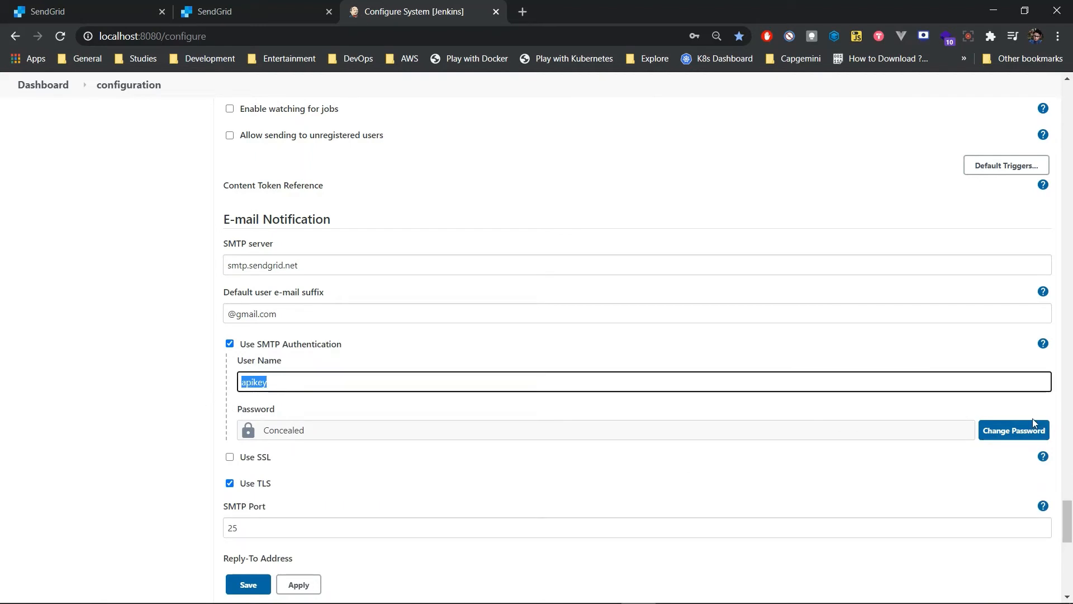
click(1004, 431)
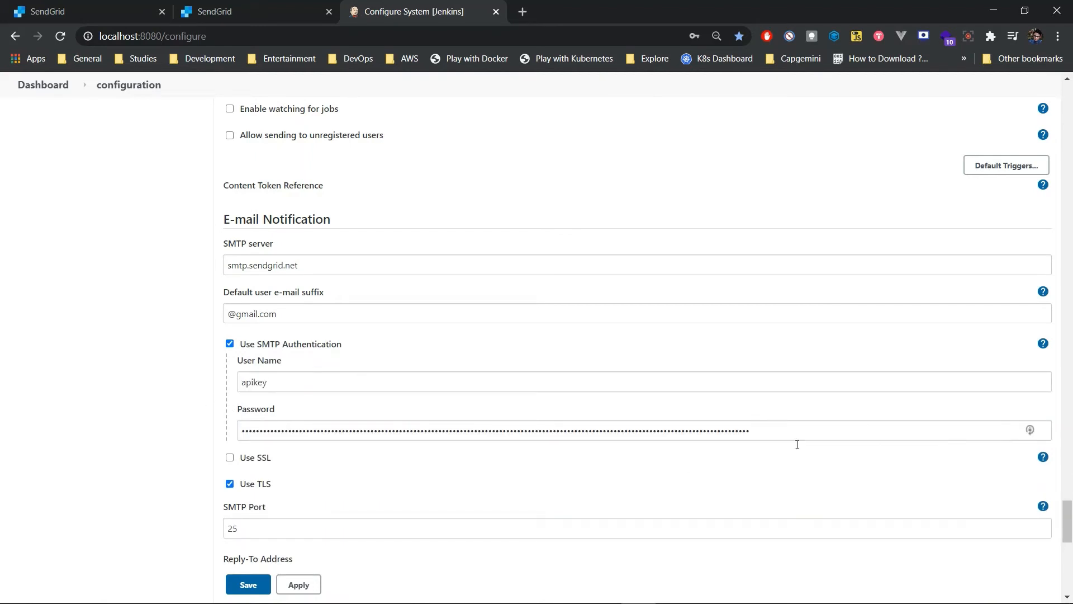
drag(784, 437, 1, 416)
key(ctrl+v)
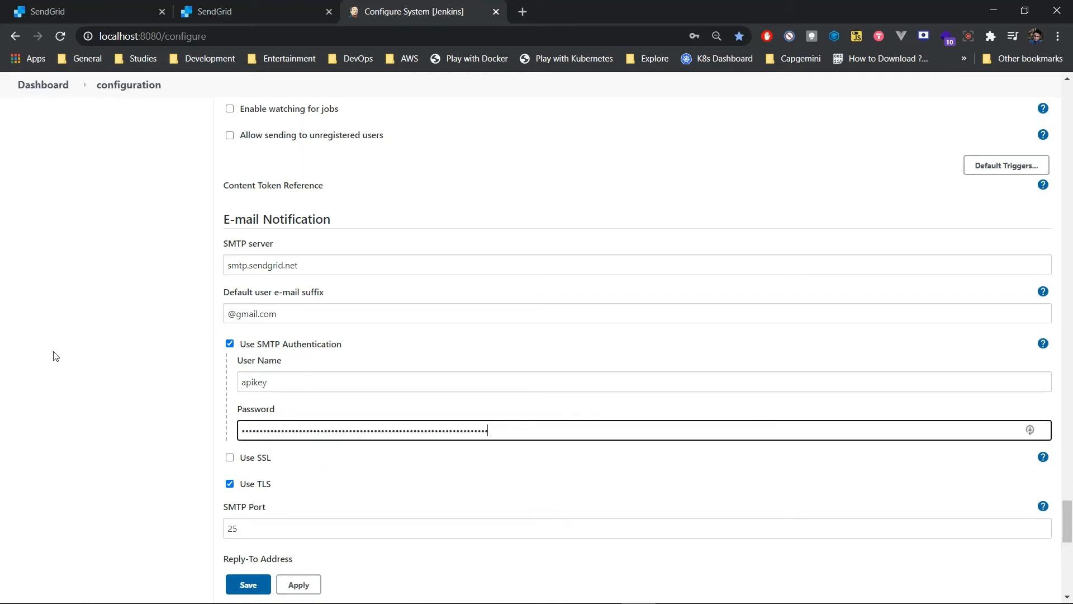
Step: Check the E-mail Notification port, reply-to address and charset, and save the system configuration
scroll(168, 330, down, 3)
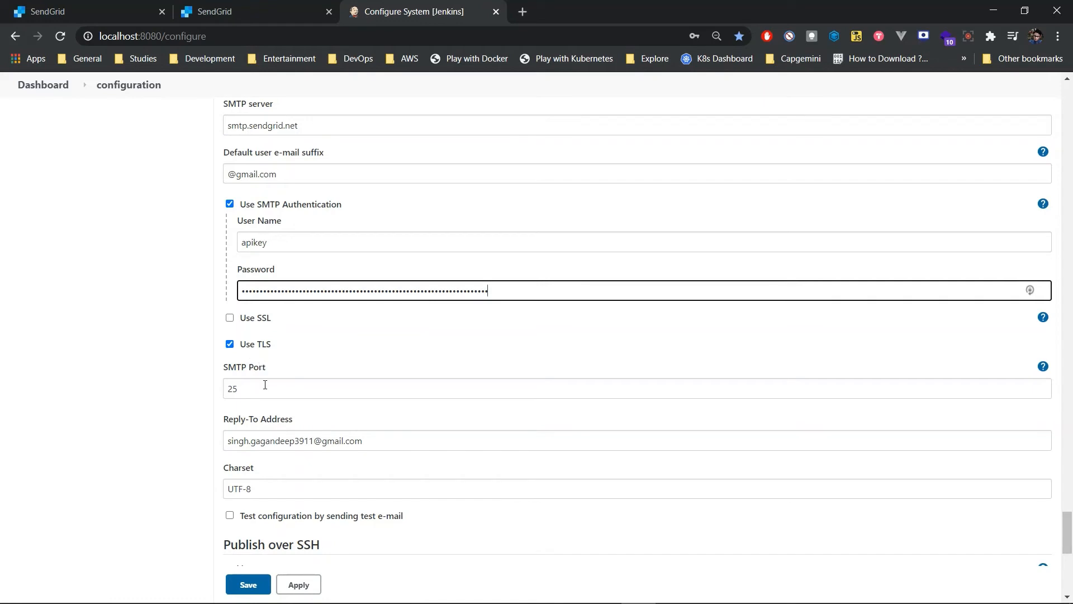
scroll(381, 426, down, 1)
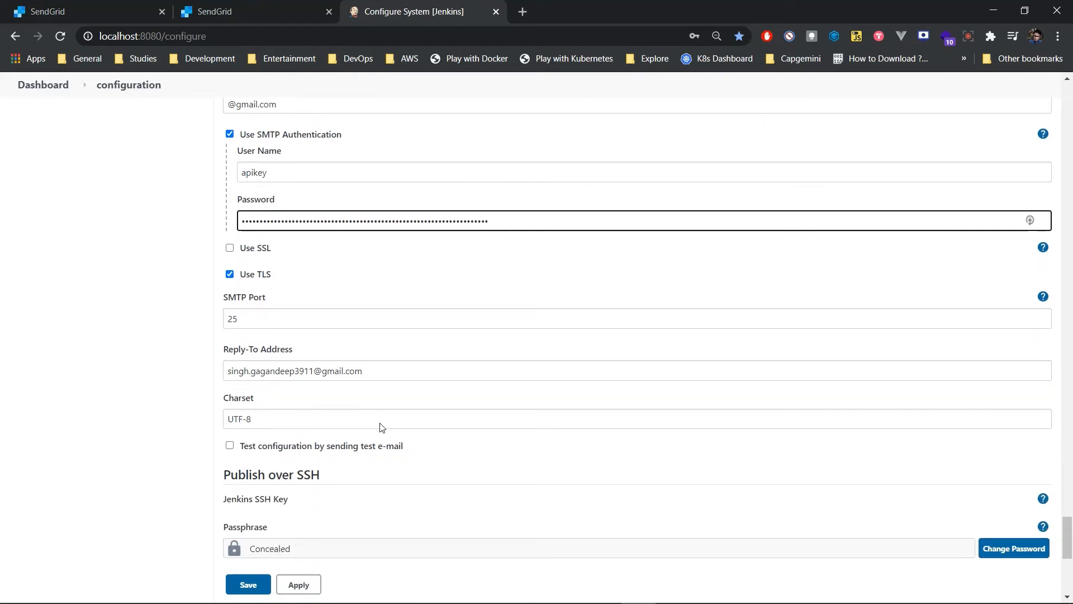
scroll(382, 427, down, 6)
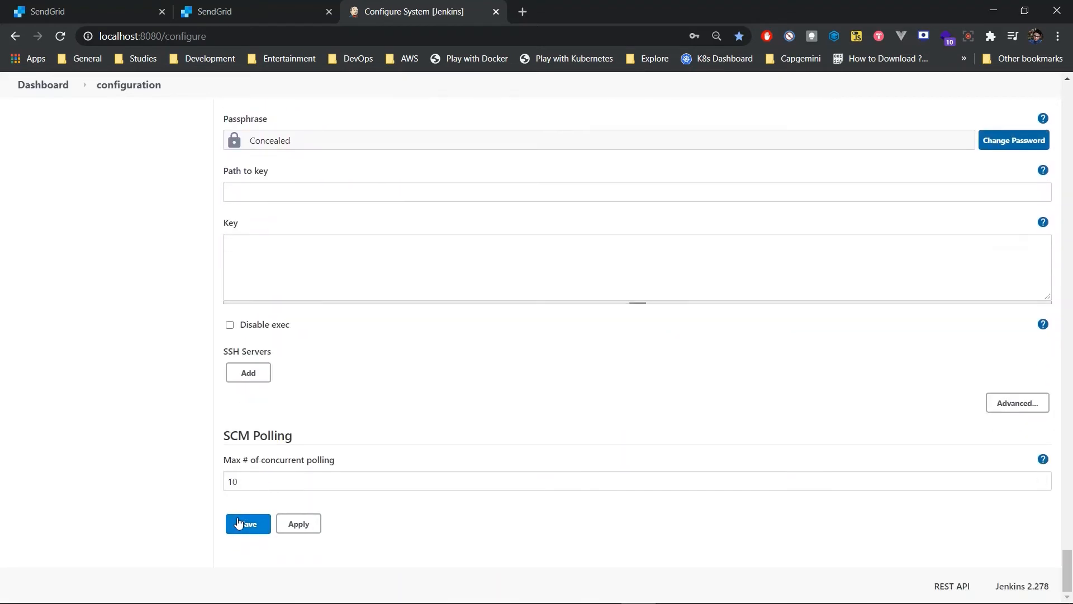
click(240, 523)
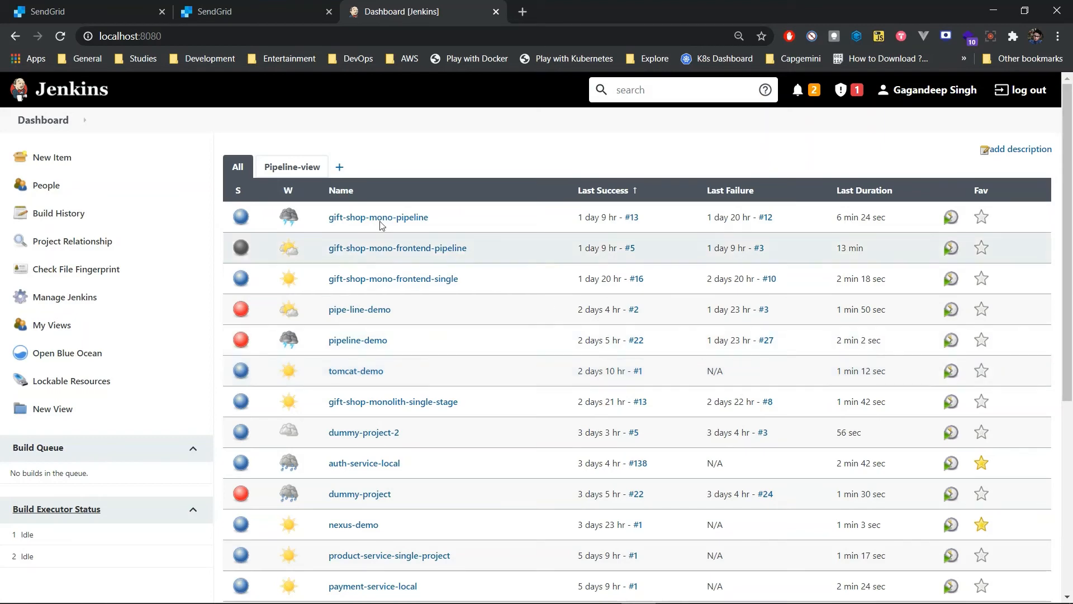
Step: Create a new Pipeline item named email-demo
click(77, 155)
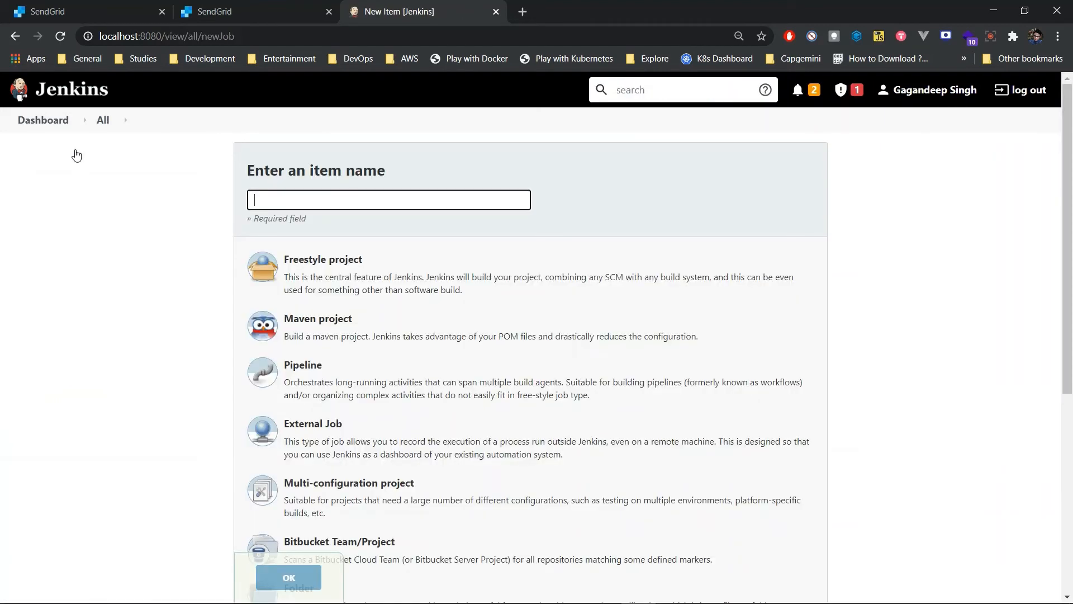
click(325, 204)
text(email-demo)
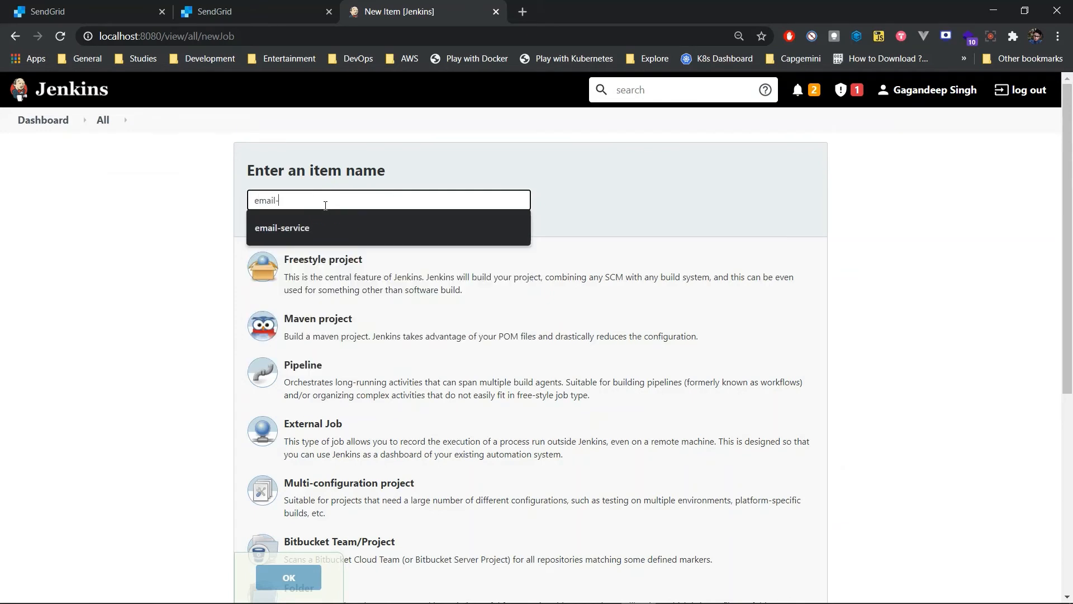
click(420, 378)
scroll(419, 376, down, 1)
click(280, 579)
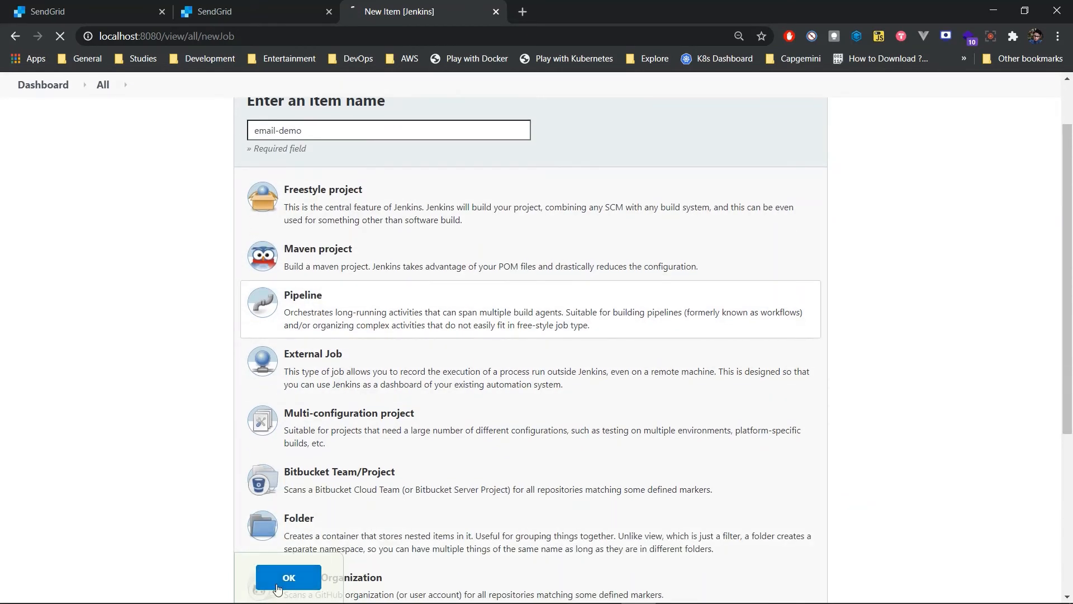
Step: Paste a pipeline script with Checkout, Package Stage and Send Email stages, using emailext with attachLog true, and save the job
scroll(616, 414, down, 7)
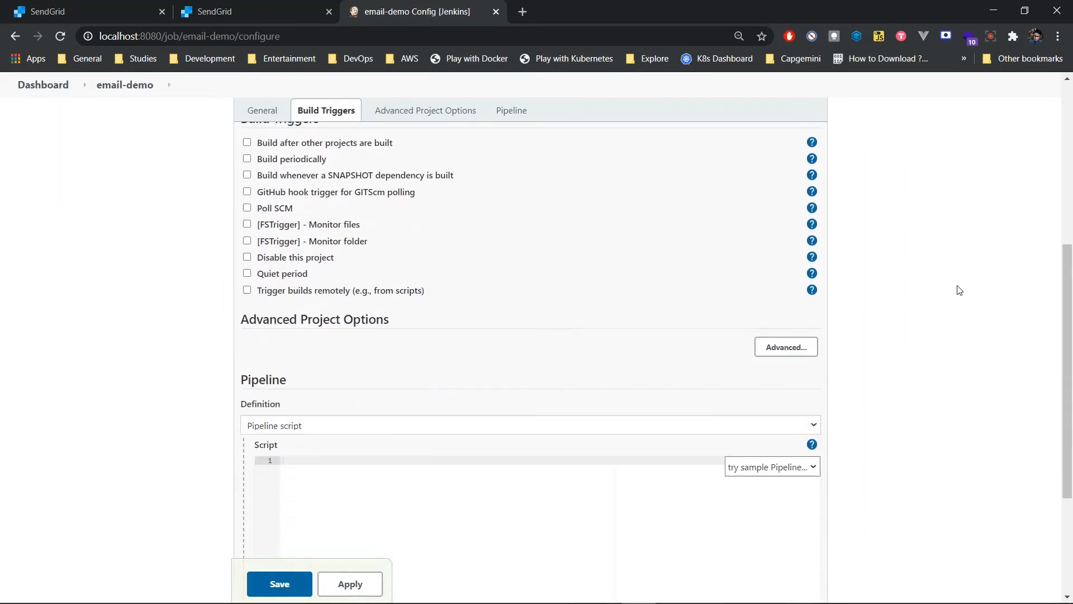
click(430, 414)
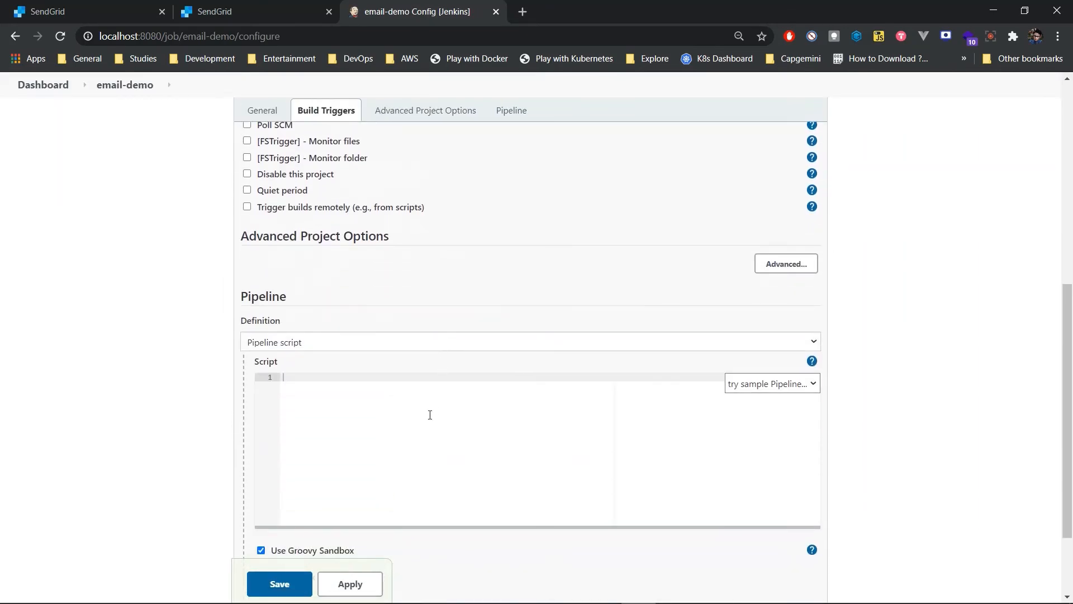
key(ctrl+v)
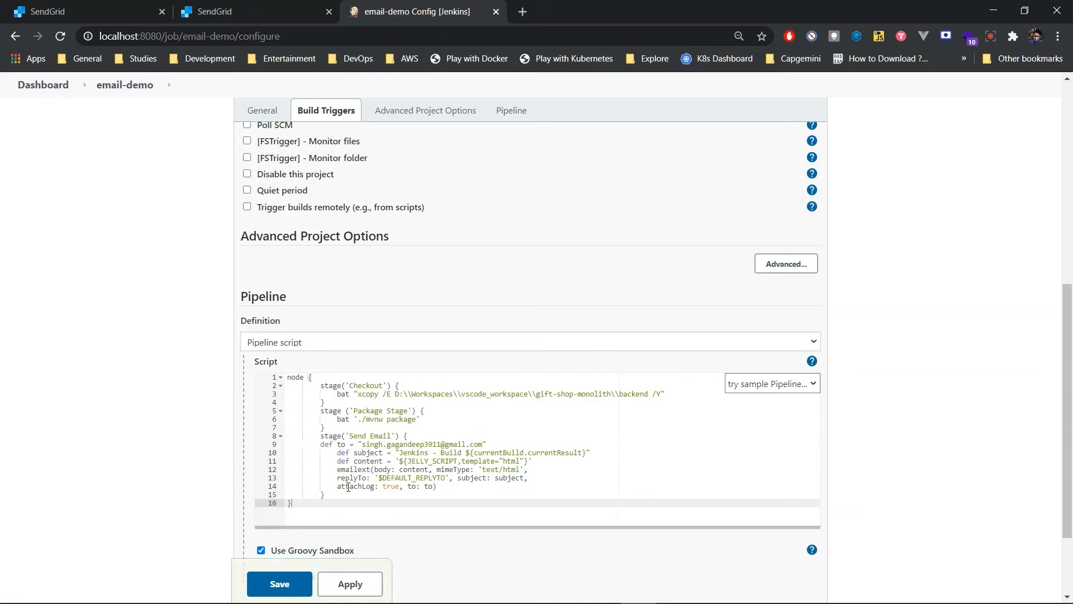
drag(337, 486, 399, 491)
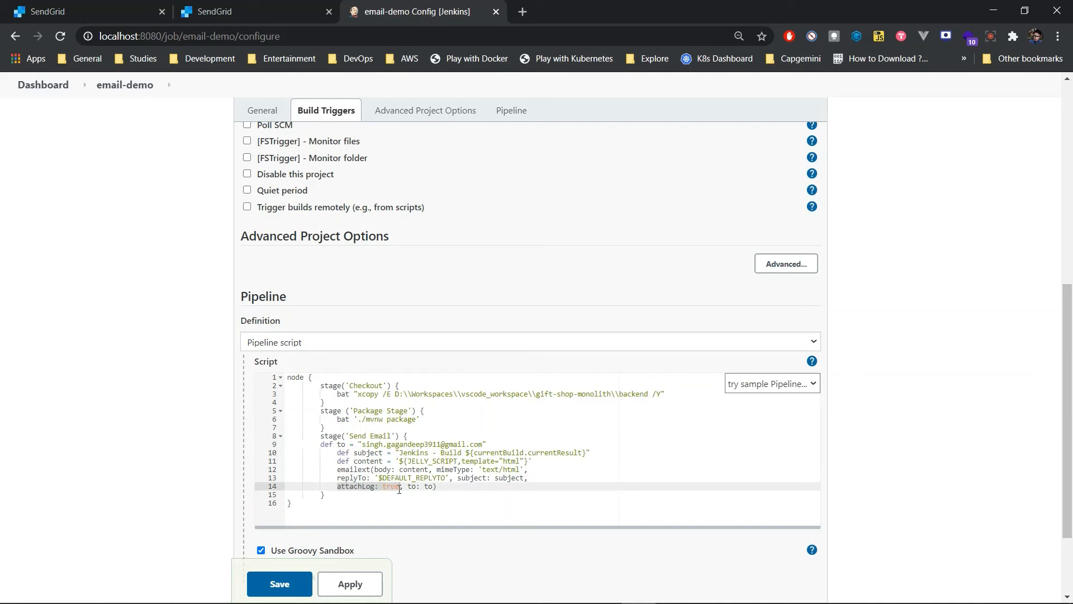
click(430, 507)
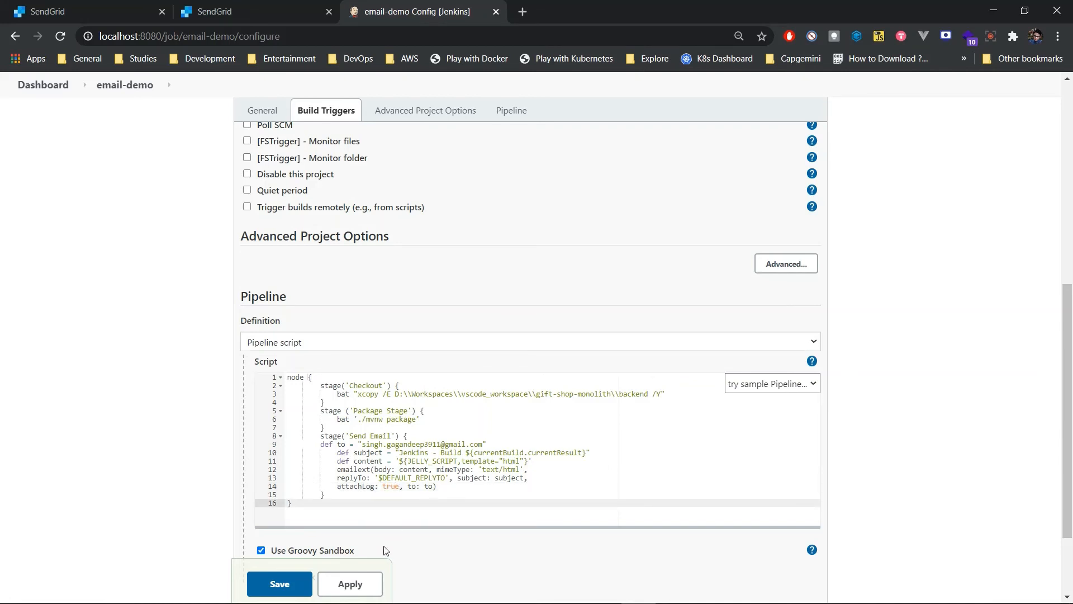
click(305, 576)
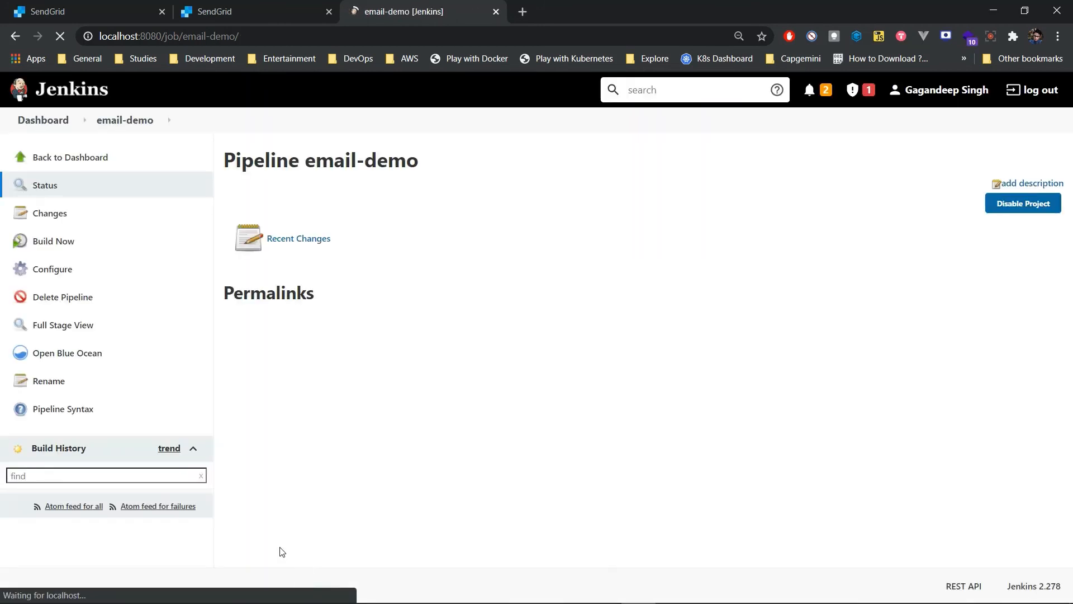
Step: Build the email-demo pipeline and open the console output of build #1
click(65, 246)
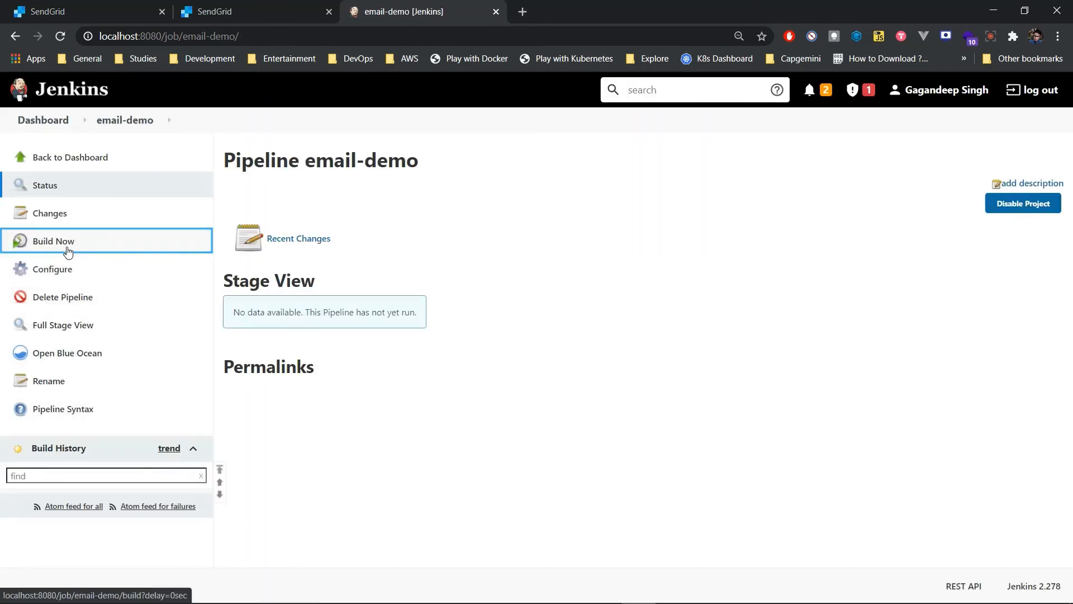
click(12, 498)
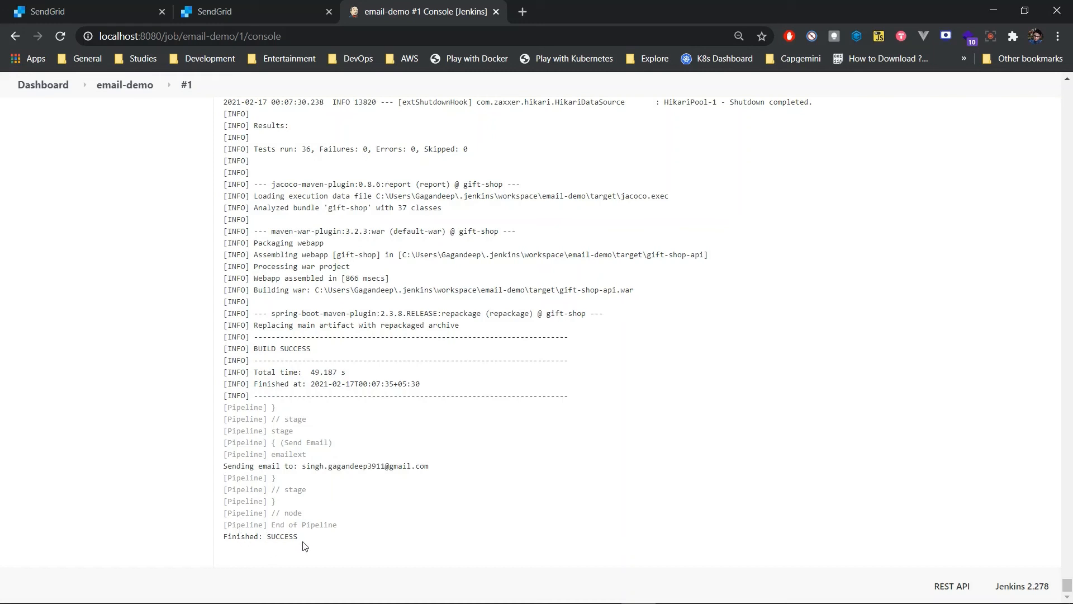
Step: Switch to Gmail in a new browser tab and open the "Jenkins - Build SUCCESS" e-mail in the inbox
click(528, 11)
text(gmail.com)
key(Return)
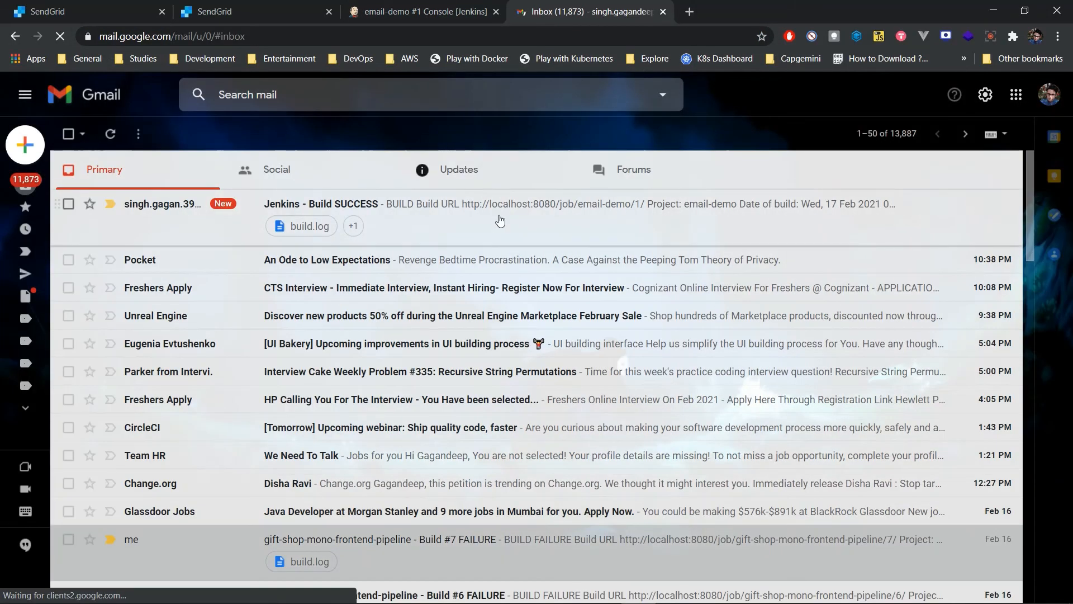
click(501, 221)
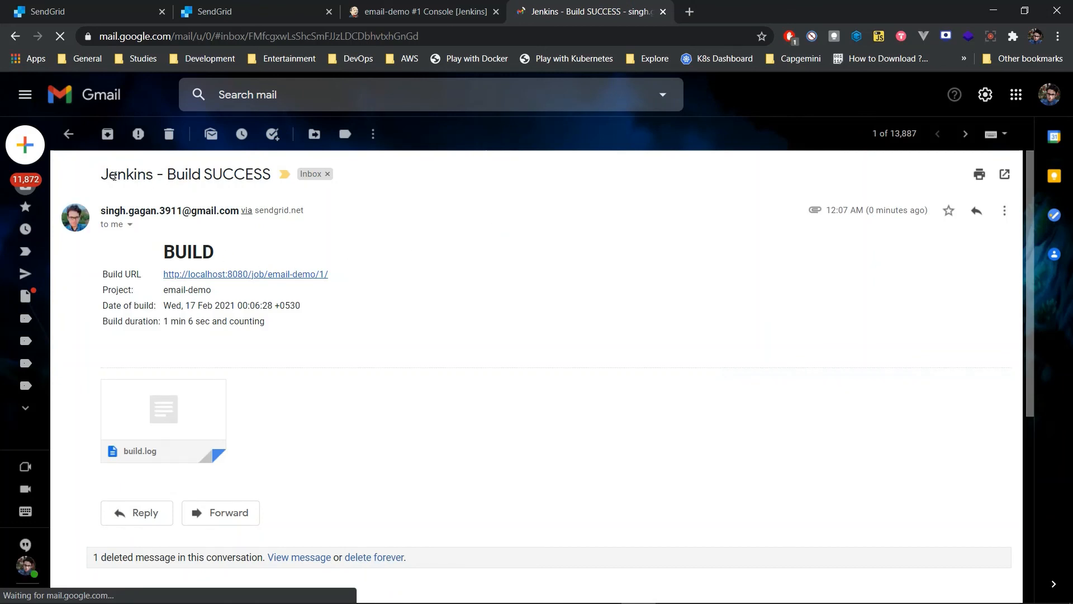
Step: Check the e-mail's subject and build details, and look through the attached build.log
drag(107, 175, 223, 177)
drag(292, 340, 123, 278)
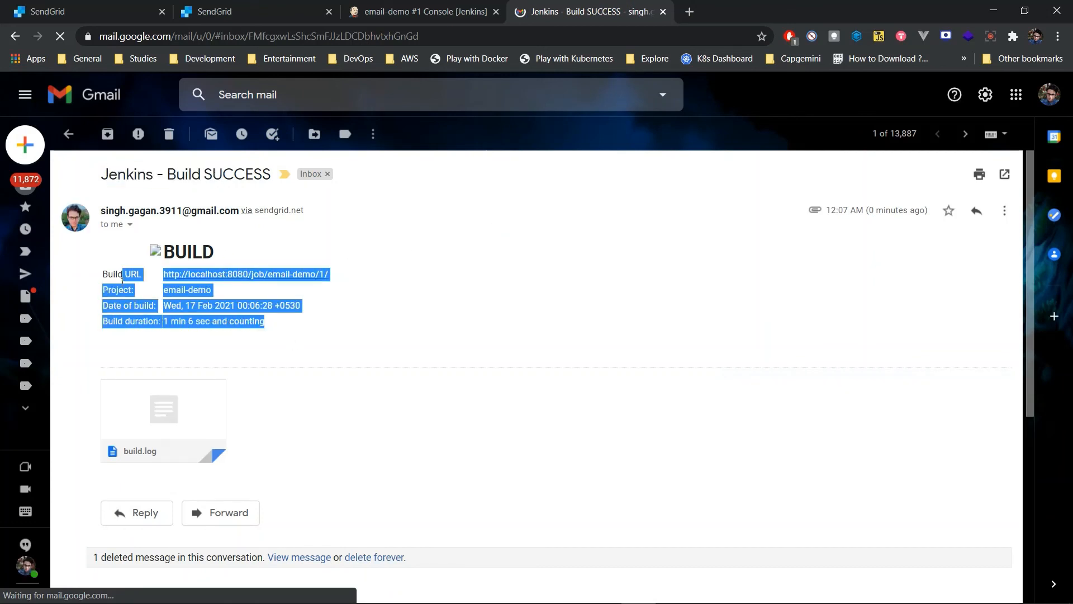
click(96, 277)
click(177, 410)
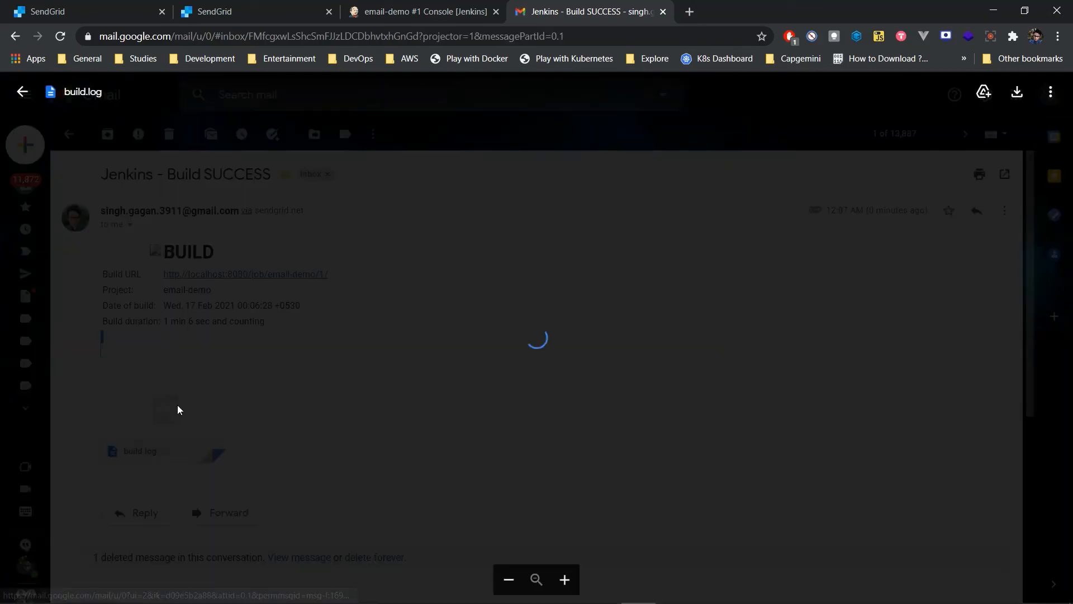
scroll(580, 377, down, 20)
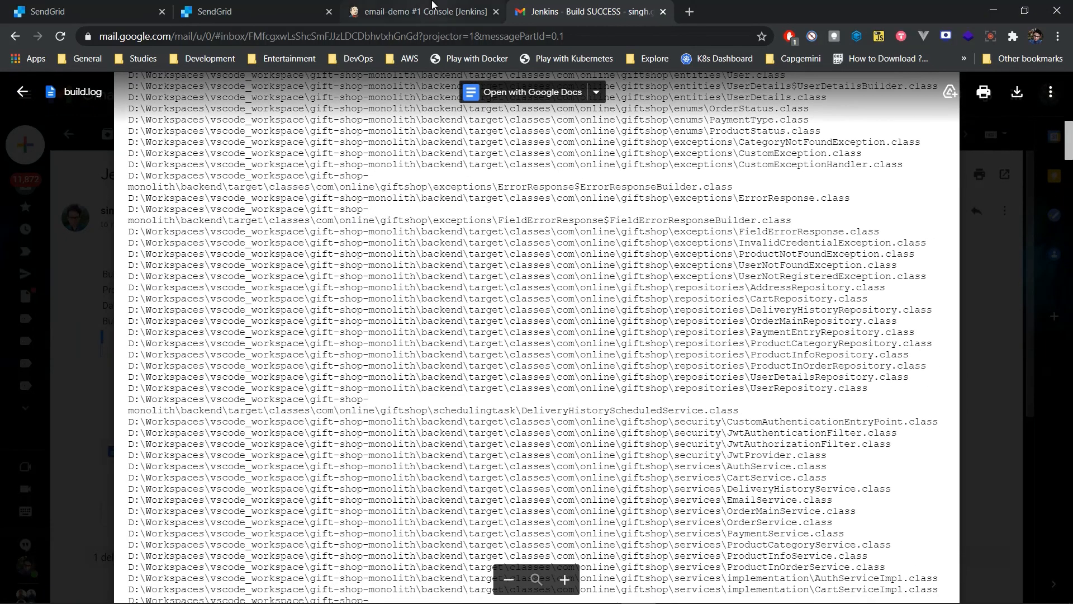
Step: Return to Jenkins and open the email-demo pipeline's status page with its Stage View
click(432, 7)
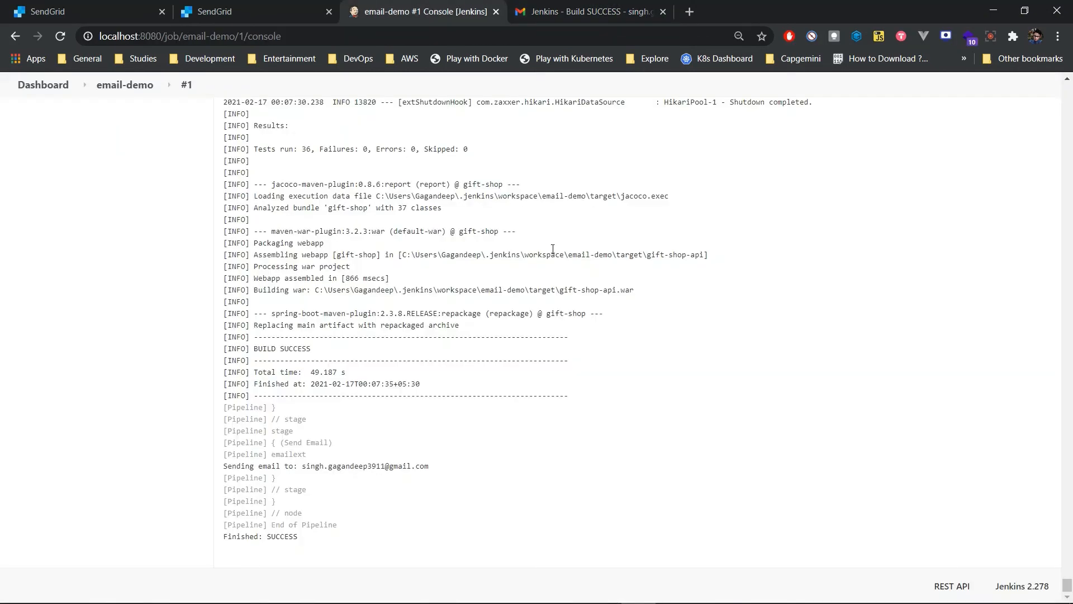
click(135, 87)
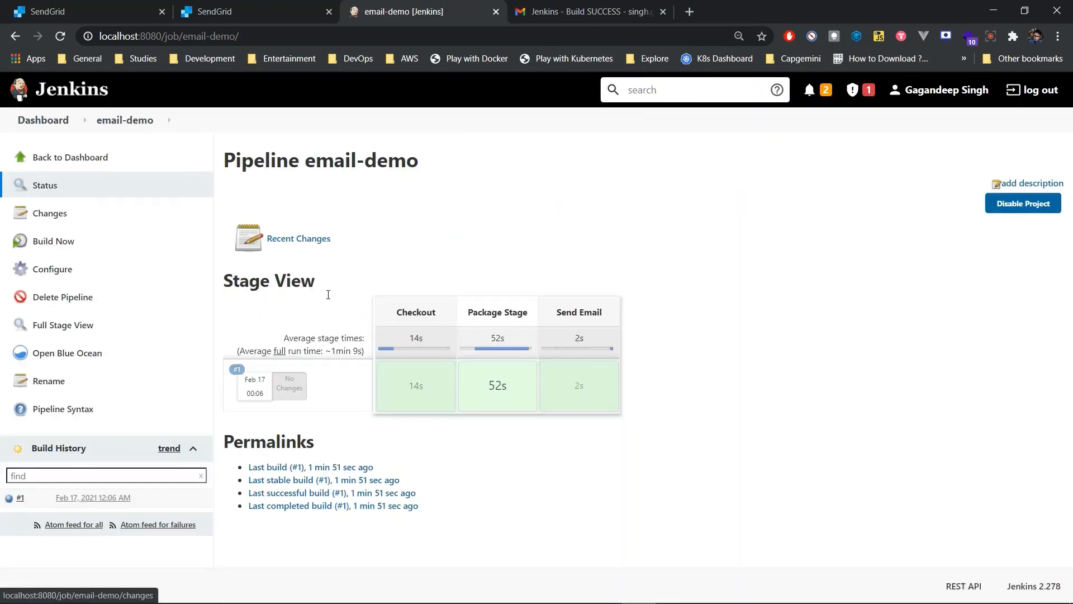